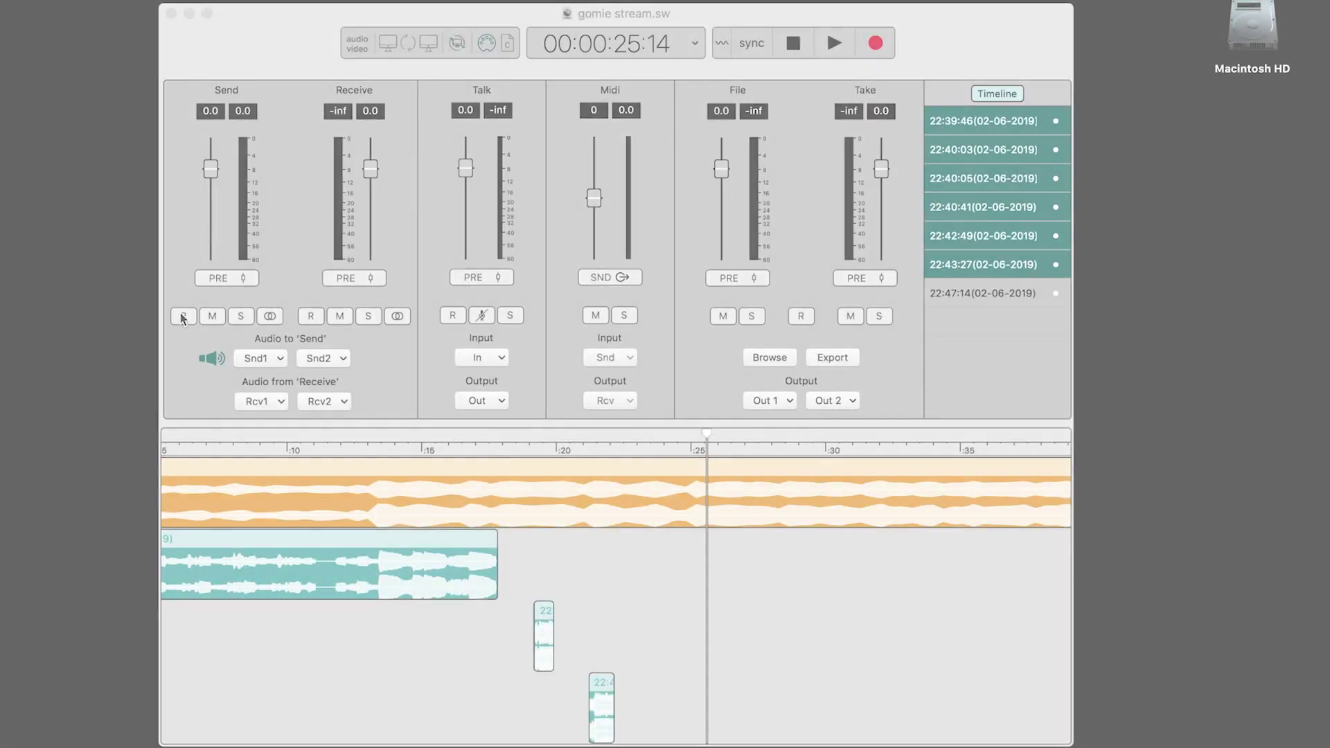
Arm the Send, Receive, Talk and Take channels, then start recording the session.
{"action": "left_click", "coordinate": [188, 315]}
{"action": "left_click", "coordinate": [309, 316]}
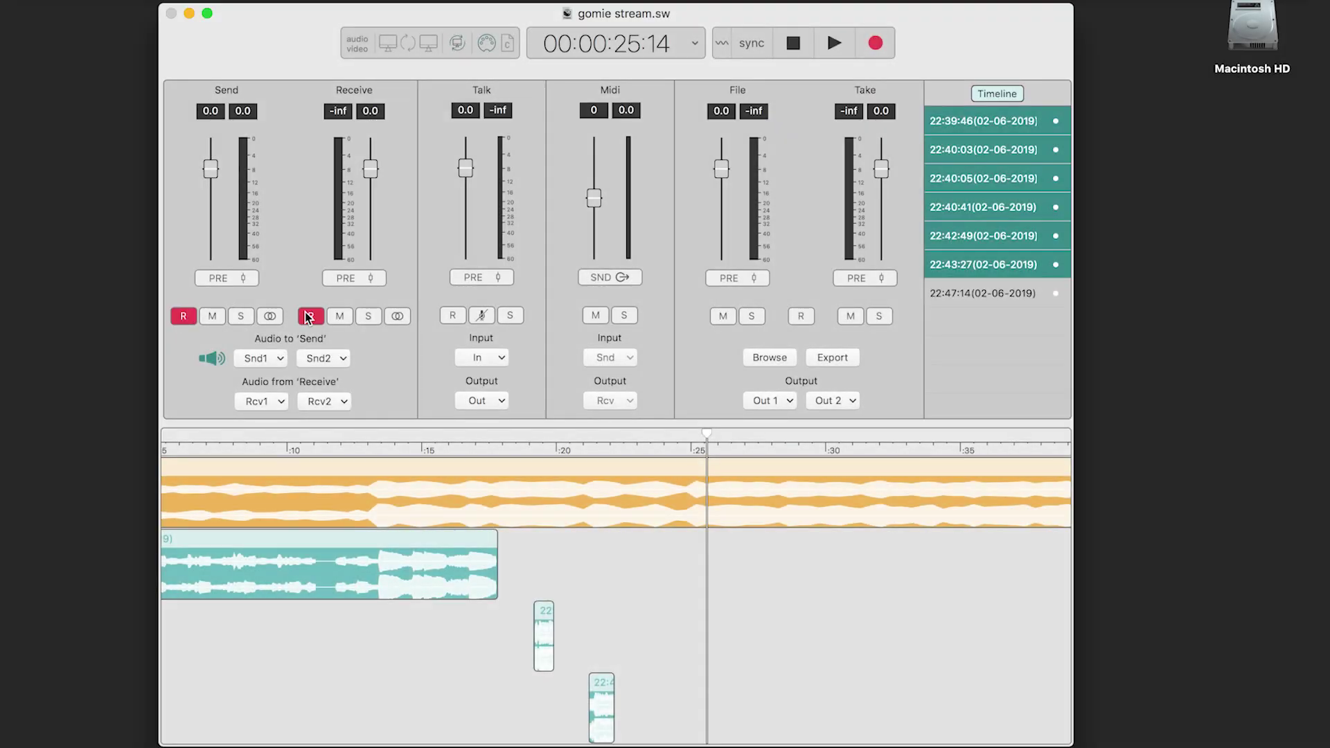
{"action": "left_click", "coordinate": [452, 316]}
{"action": "left_click", "coordinate": [800, 315]}
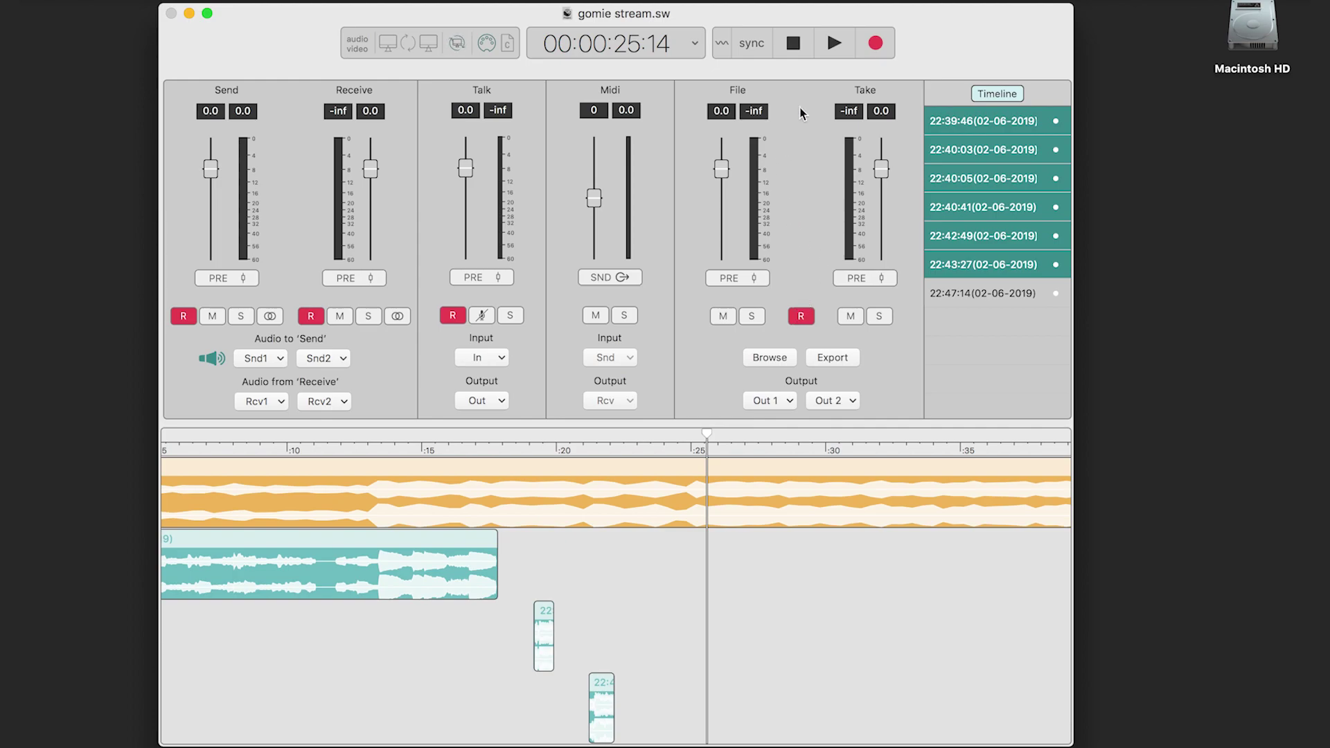
{"action": "left_click", "coordinate": [875, 43]}
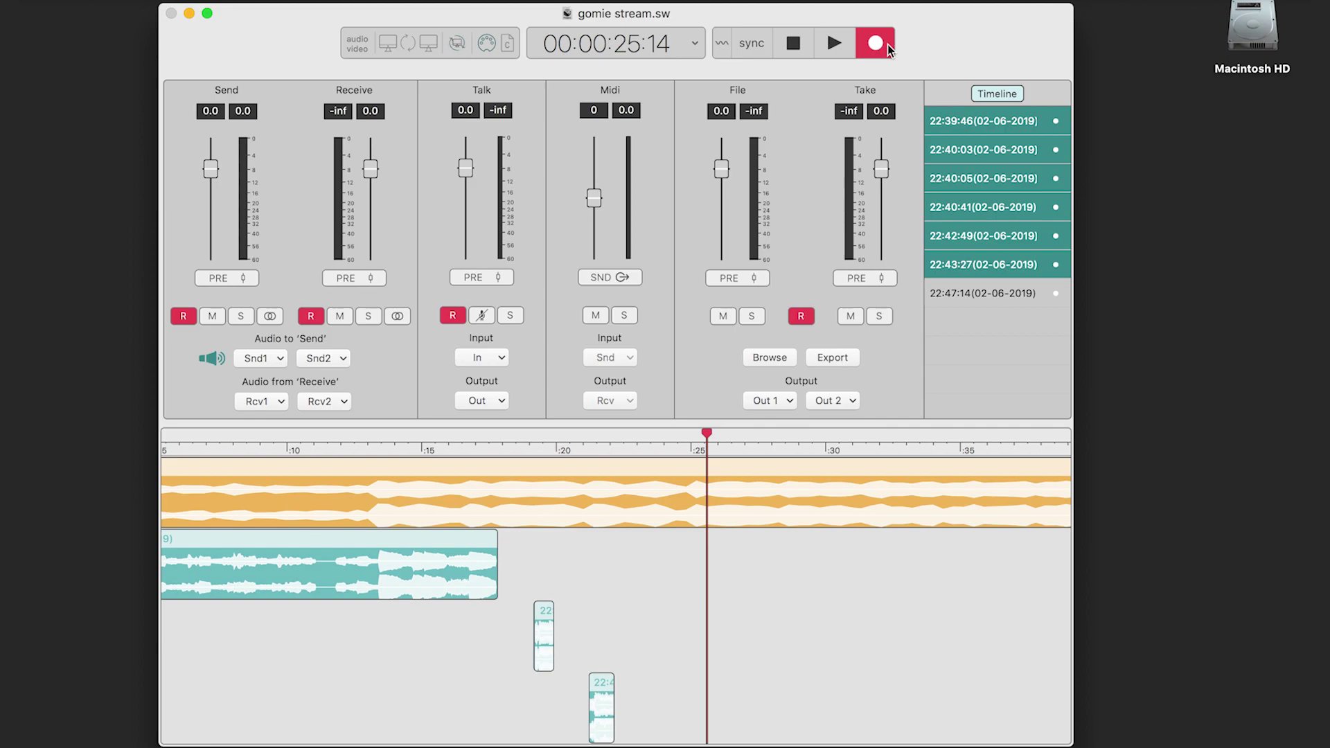
Play back the session and select the orange audio track and several take clips in turn.
{"action": "left_click", "coordinate": [841, 44]}
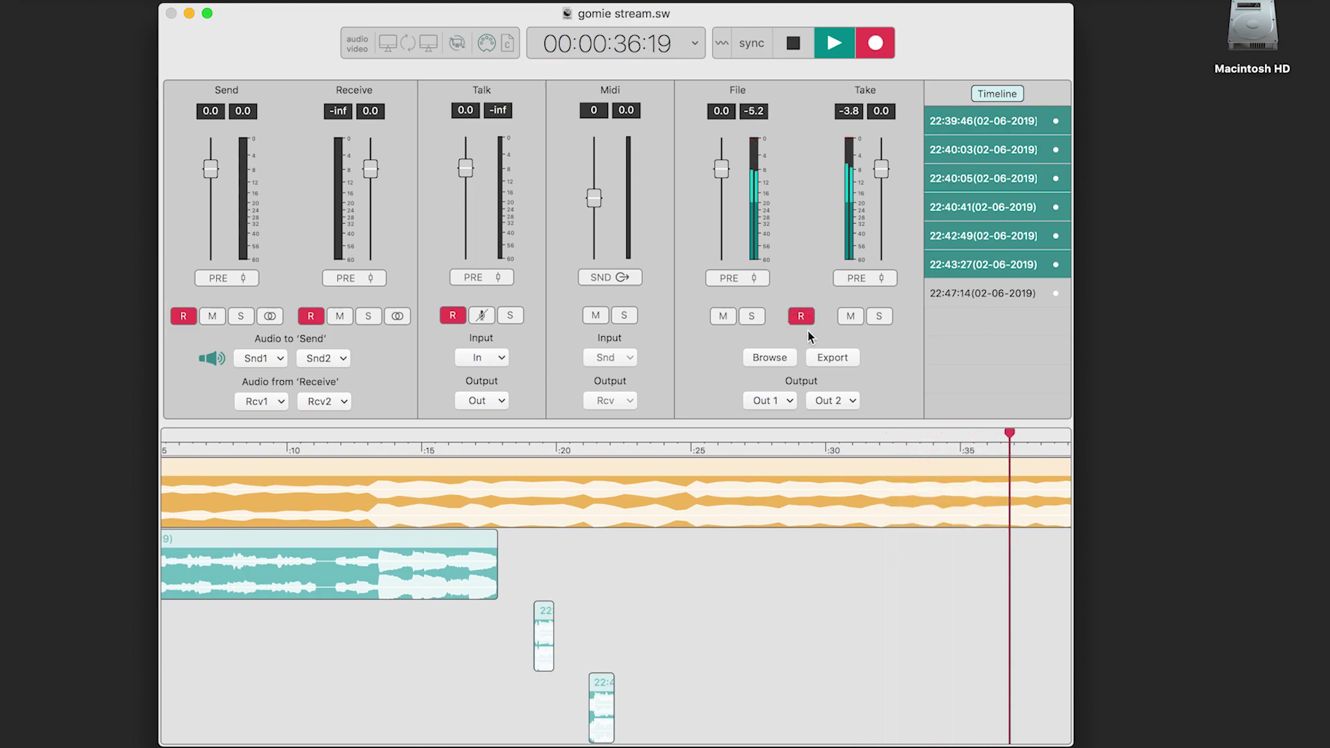
{"action": "left_click", "coordinate": [701, 478]}
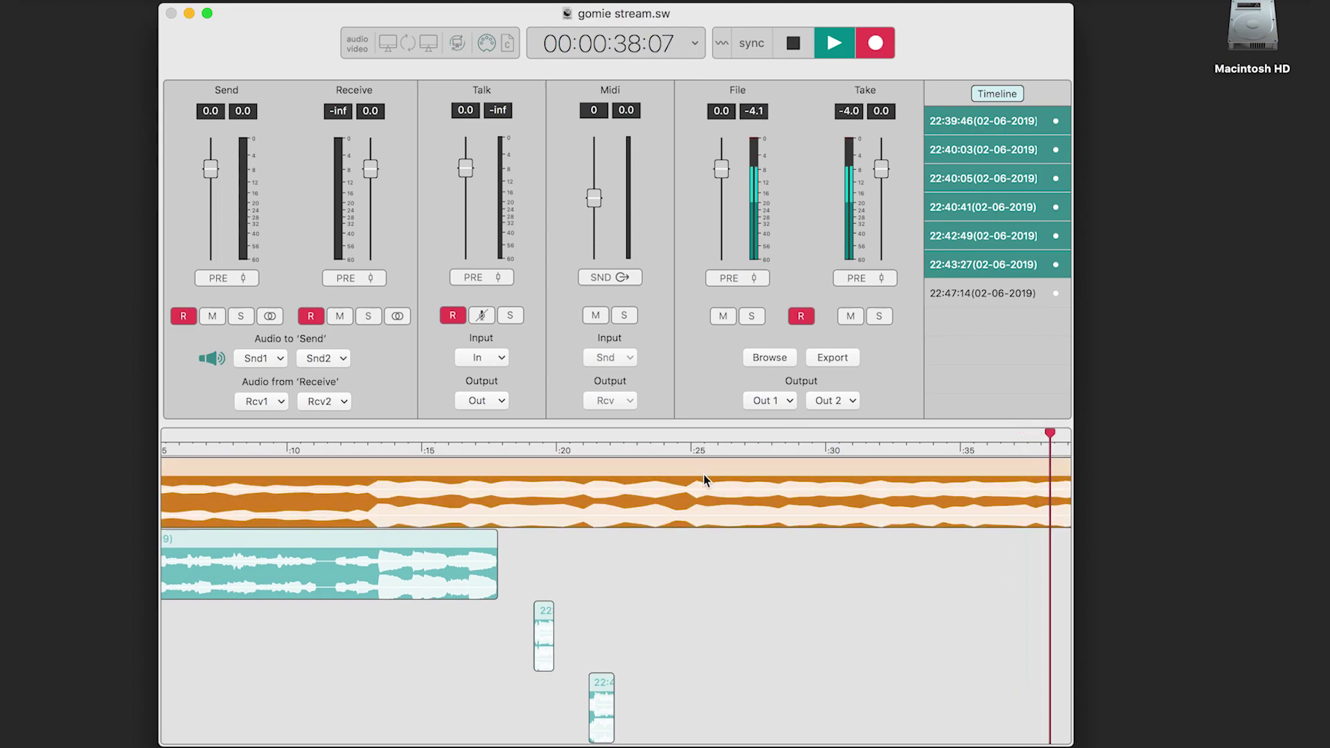
{"action": "left_click", "coordinate": [477, 546]}
{"action": "left_click", "coordinate": [544, 615]}
{"action": "left_click", "coordinate": [600, 686]}
{"action": "left_click", "coordinate": [544, 616]}
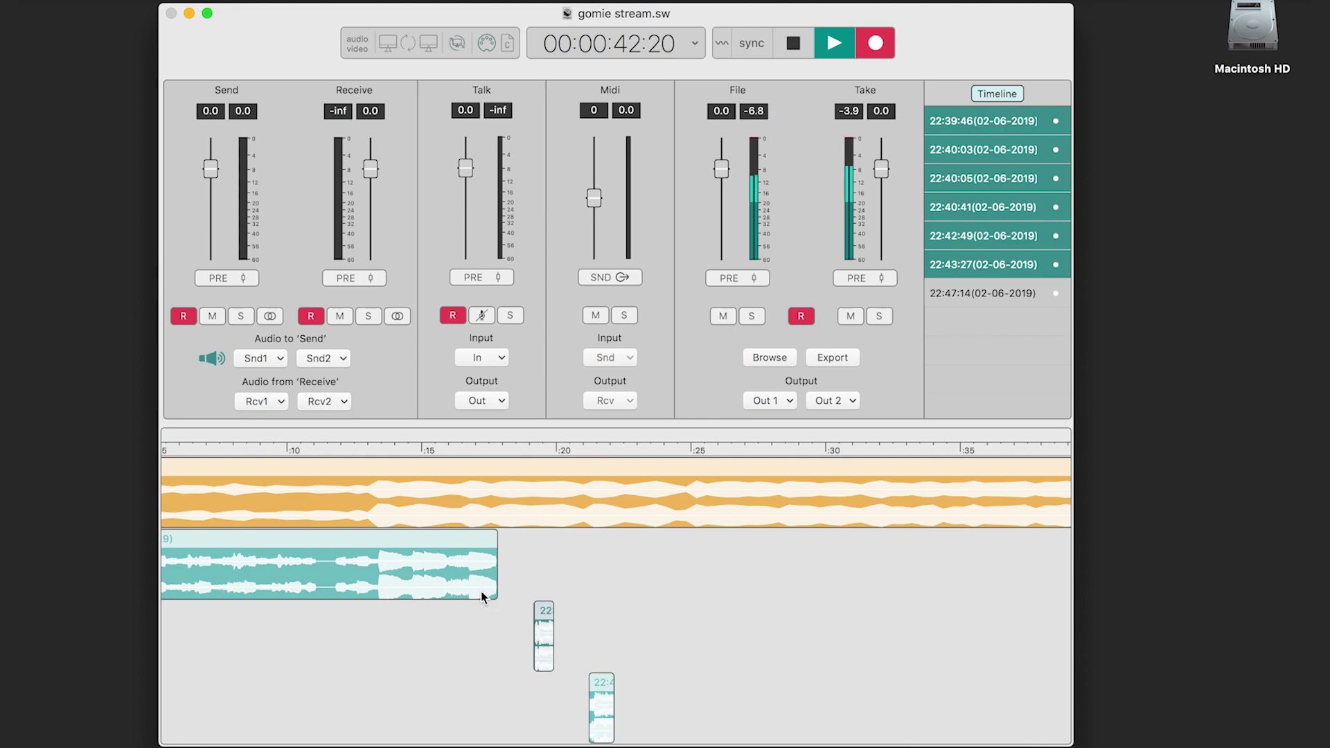
{"action": "left_click", "coordinate": [491, 568]}
{"action": "left_click", "coordinate": [511, 520]}
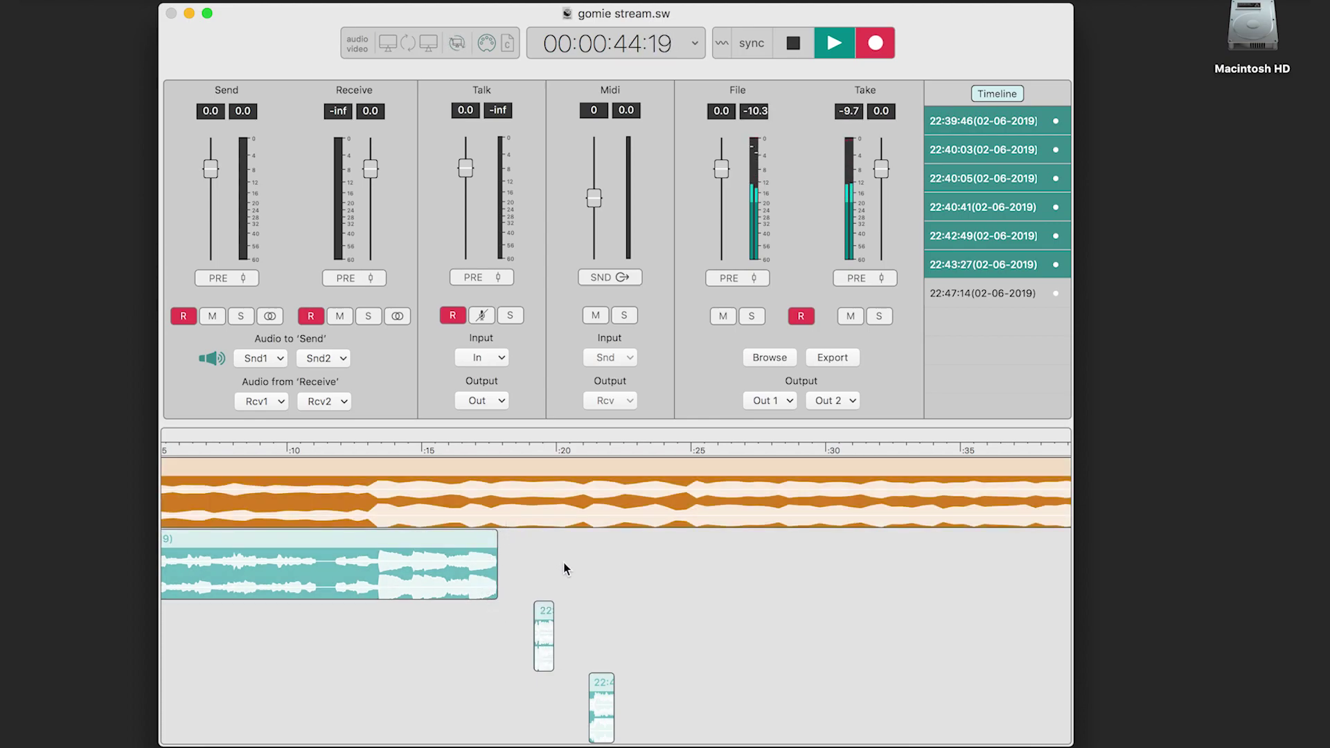
Toggle the Take channel mute off and on, then delete the 22:40:03 and 22:39:46 take clips.
{"action": "left_click", "coordinate": [850, 316]}
{"action": "left_click", "coordinate": [851, 315]}
{"action": "left_click", "coordinate": [545, 623]}
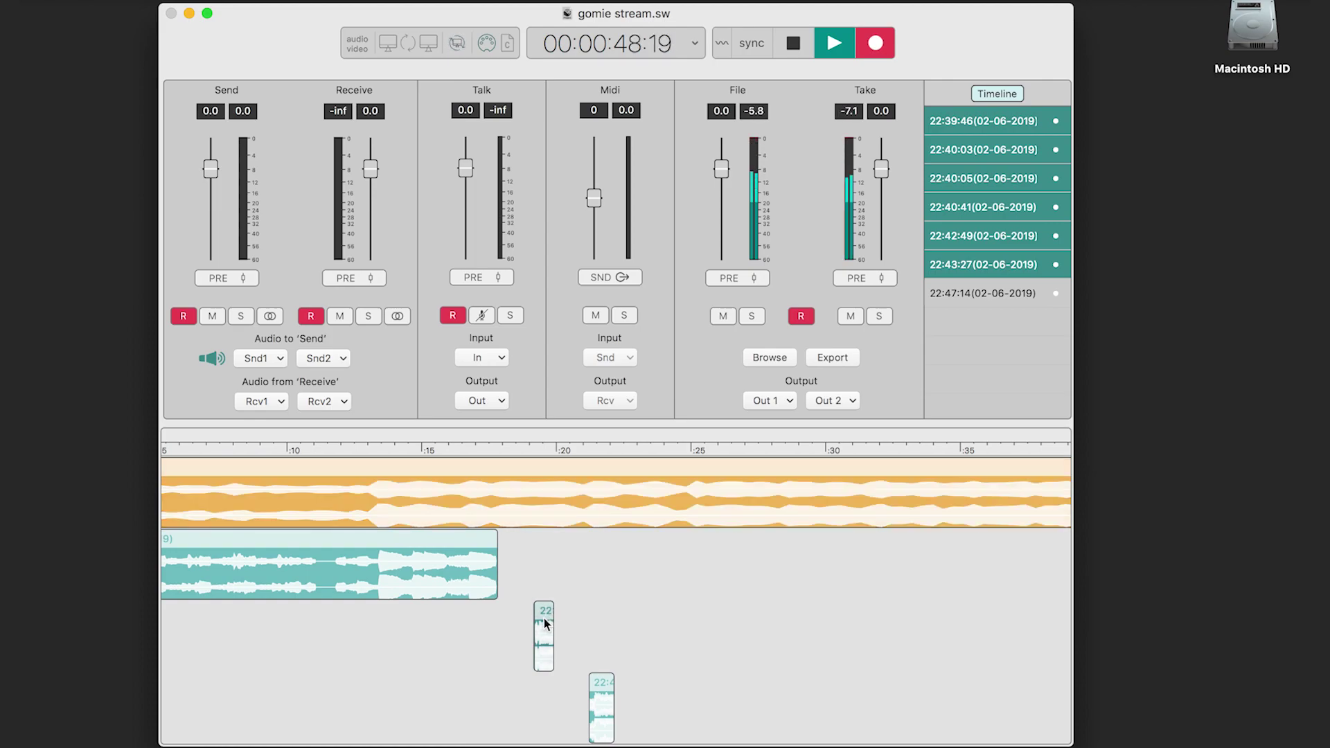
{"action": "key", "text": "BackSpace"}
{"action": "left_click", "coordinate": [455, 572]}
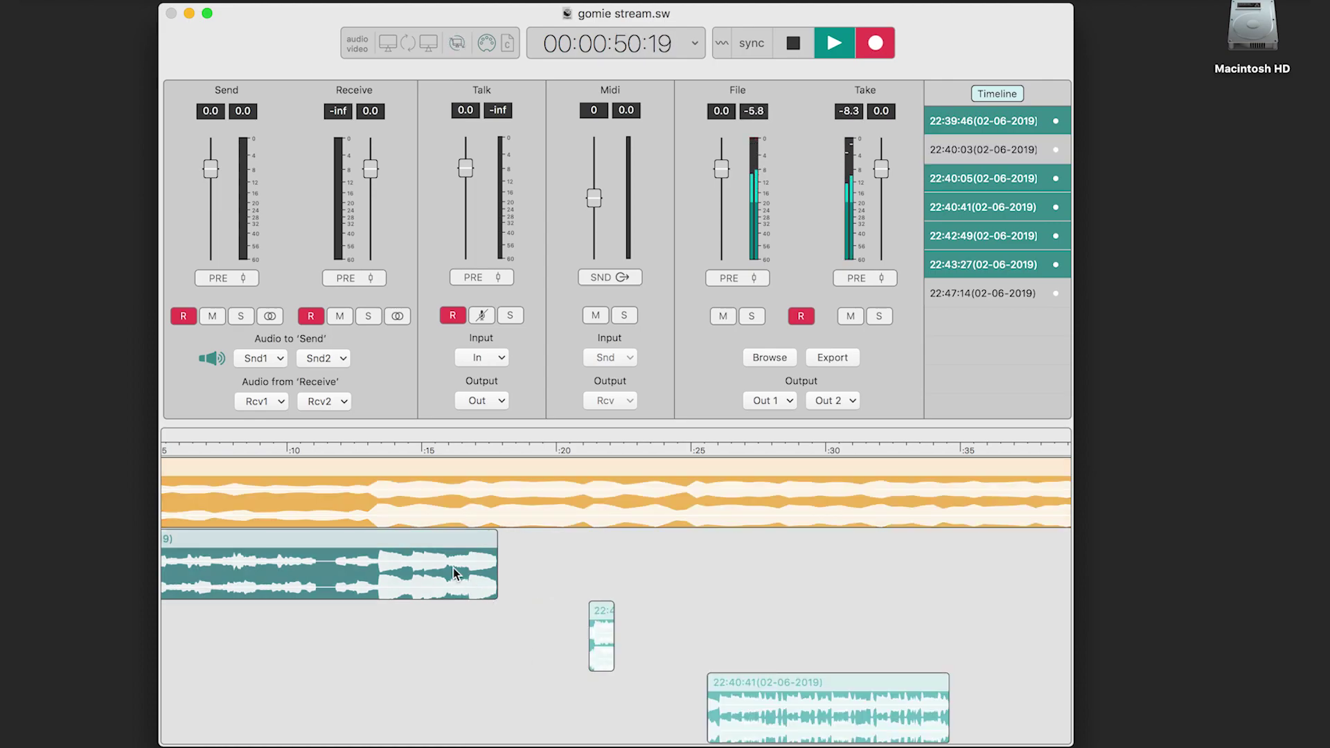
{"action": "key", "text": "BackSpace"}
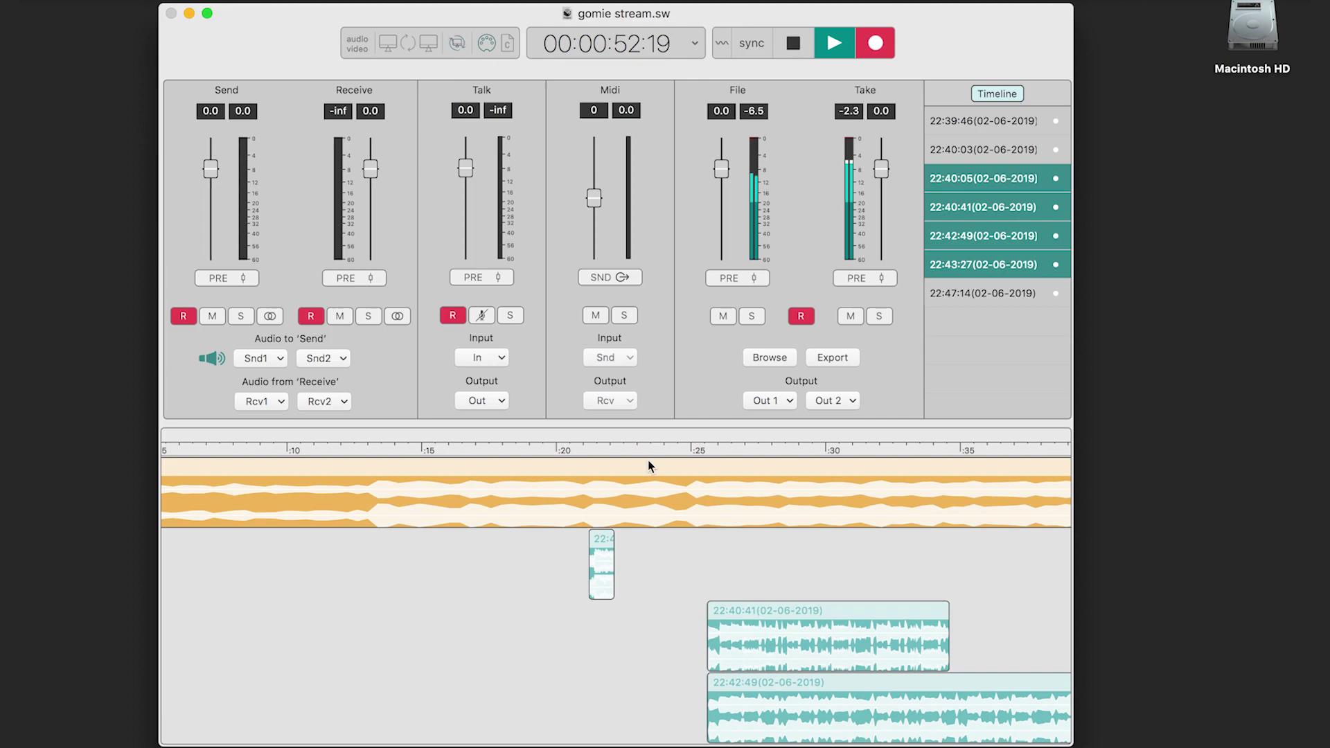
Stop playback and preview the 22:39:46, 22:40:03, 22:40:05, 22:40:41 and 22:42:49 takes.
{"action": "left_click", "coordinate": [794, 44]}
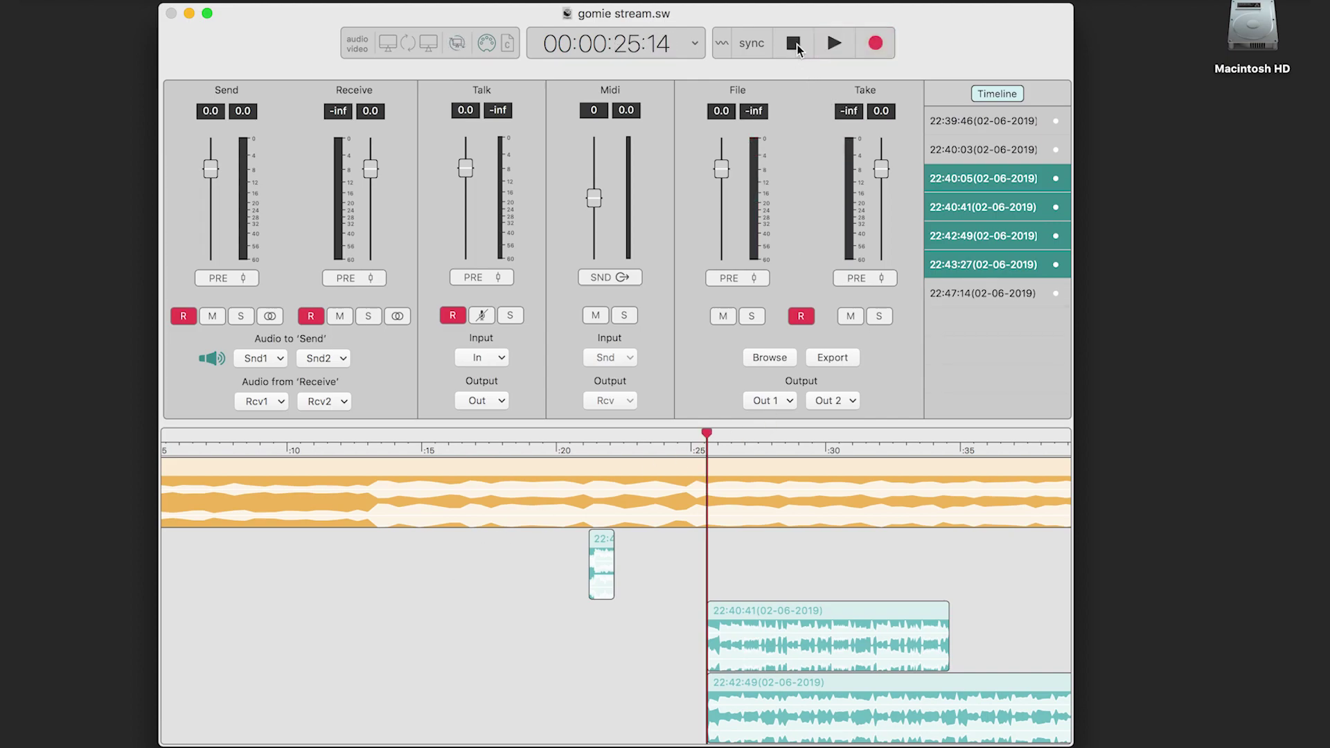
{"action": "left_click", "coordinate": [960, 121]}
{"action": "left_click", "coordinate": [957, 149]}
{"action": "left_click", "coordinate": [956, 178]}
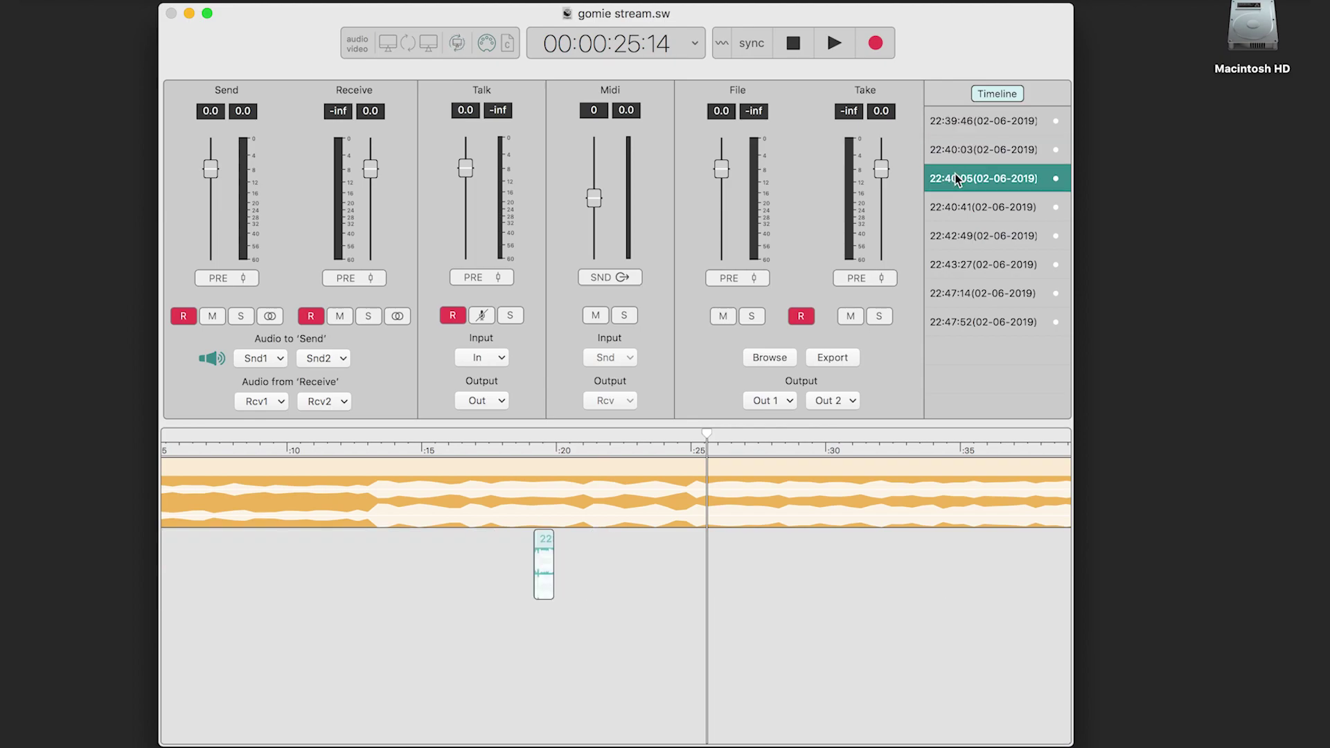
{"action": "left_click", "coordinate": [957, 206]}
{"action": "left_click", "coordinate": [957, 234]}
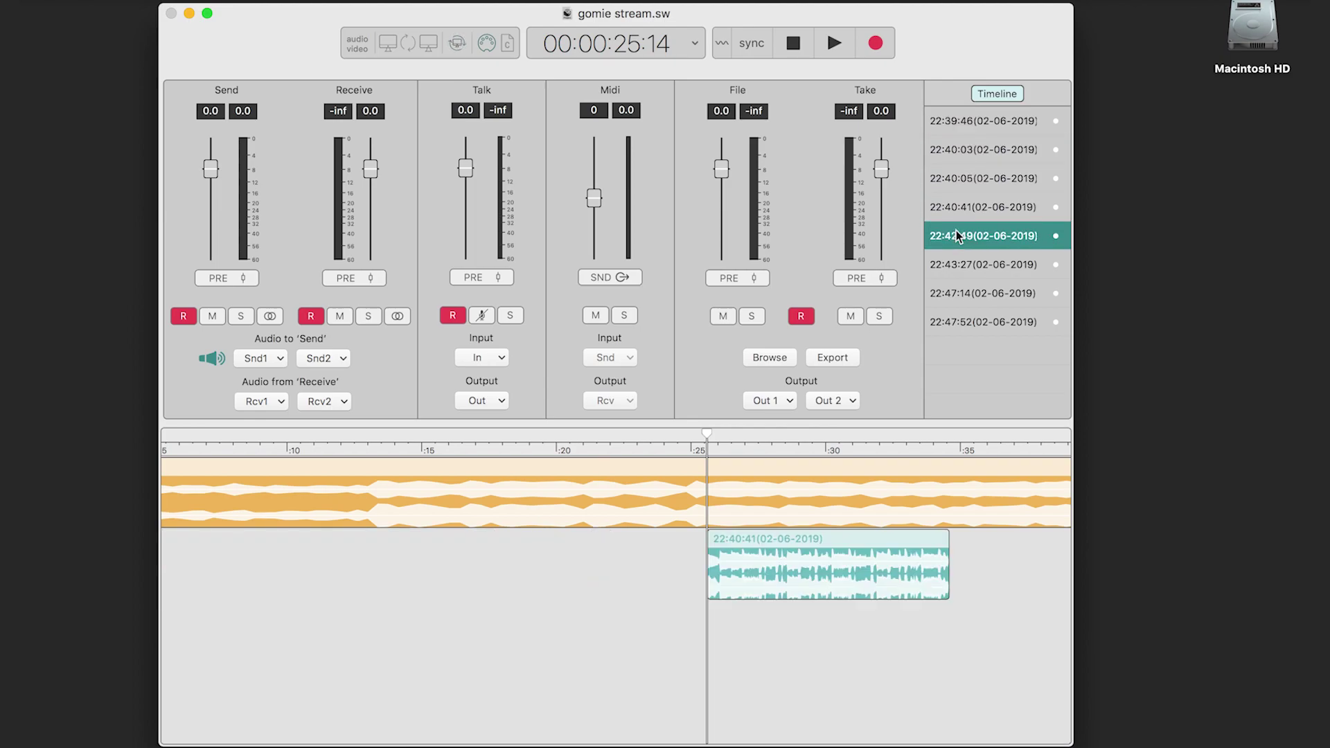
Preview the 22:43:27, 22:47:14 and new 22:47:52 takes, then open the audio_video folder.
{"action": "left_click", "coordinate": [957, 267]}
{"action": "left_click", "coordinate": [958, 295]}
{"action": "left_click", "coordinate": [957, 320]}
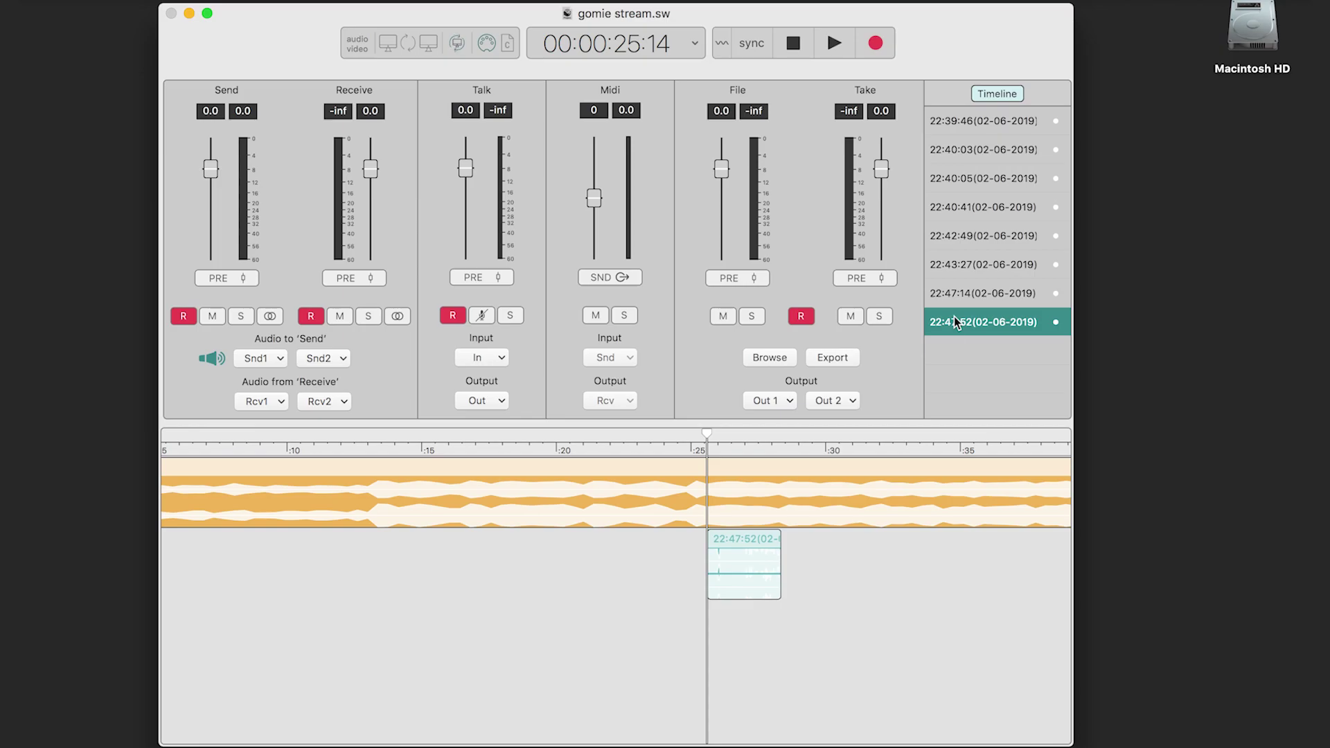
{"action": "left_click", "coordinate": [955, 374]}
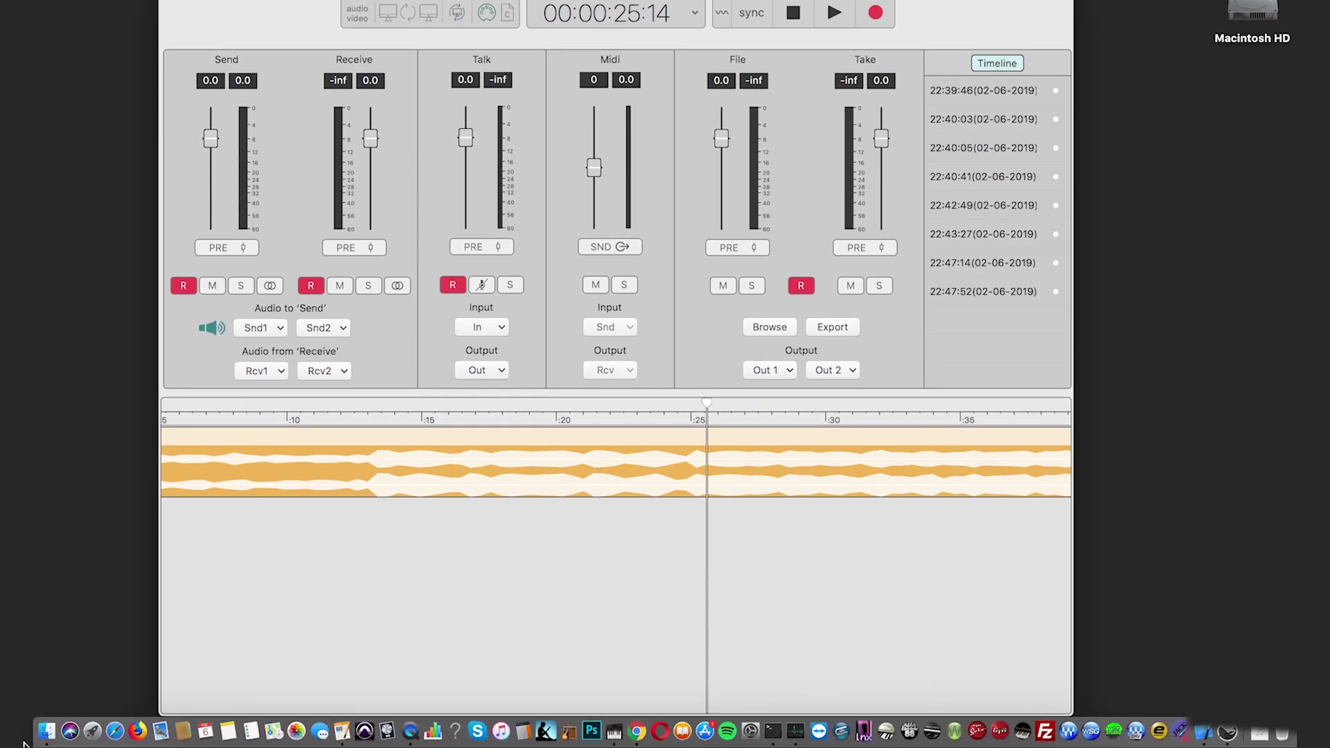
{"action": "left_click", "coordinate": [46, 733]}
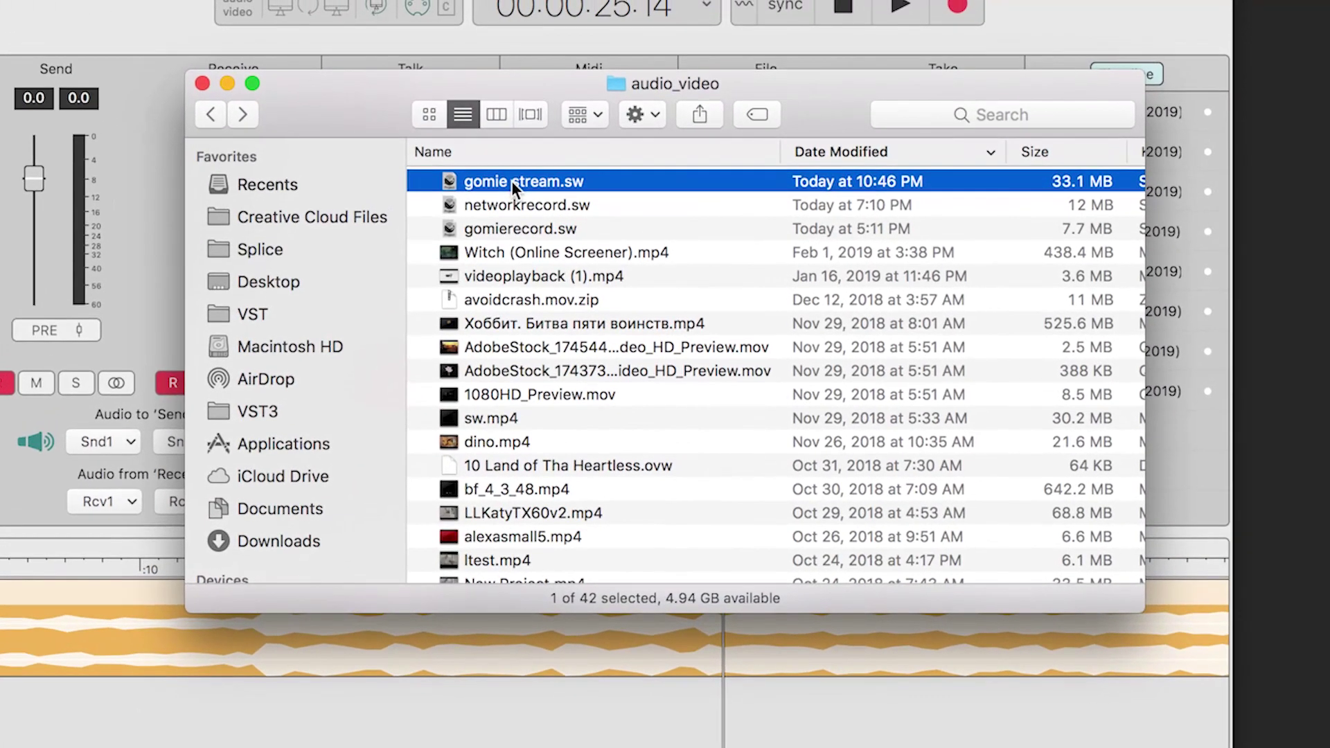
{"action": "right_click", "coordinate": [554, 141]}
{"action": "left_click", "coordinate": [539, 238]}
{"action": "left_click", "coordinate": [421, 205]}
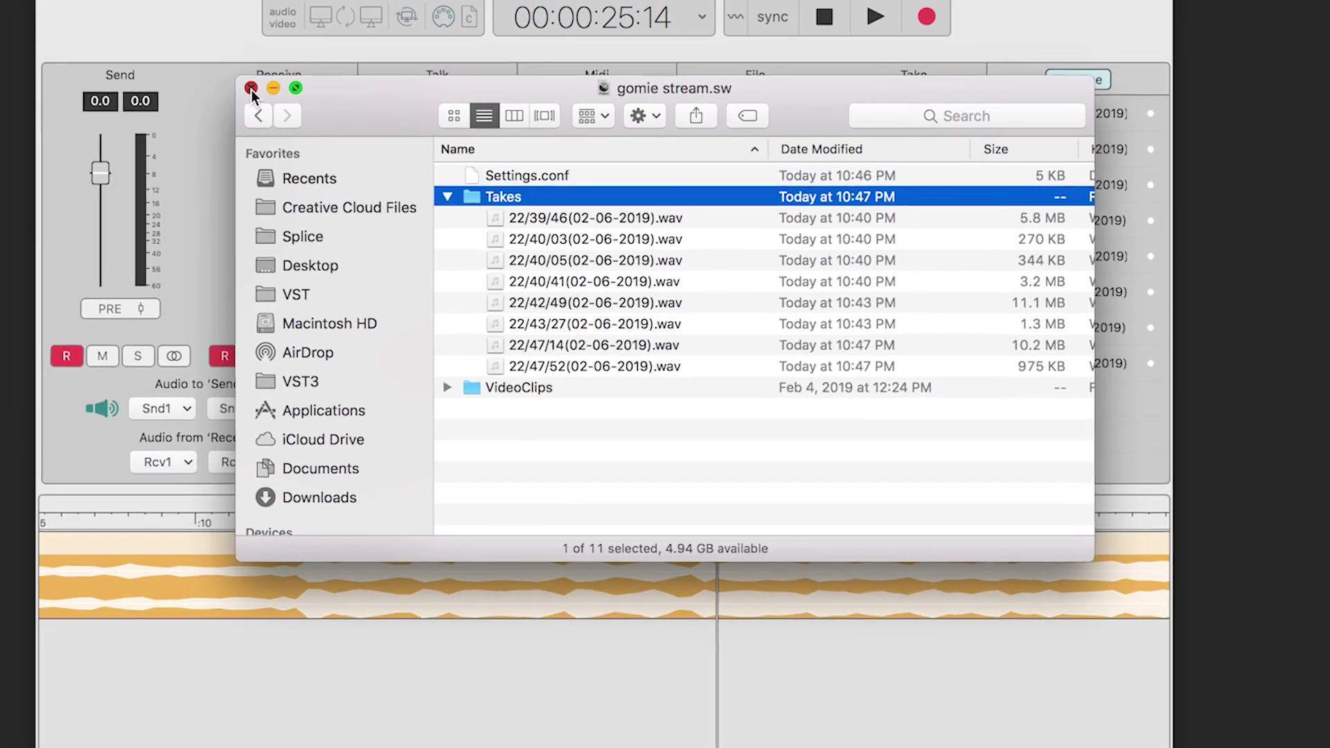
{"action": "left_click", "coordinate": [202, 83]}
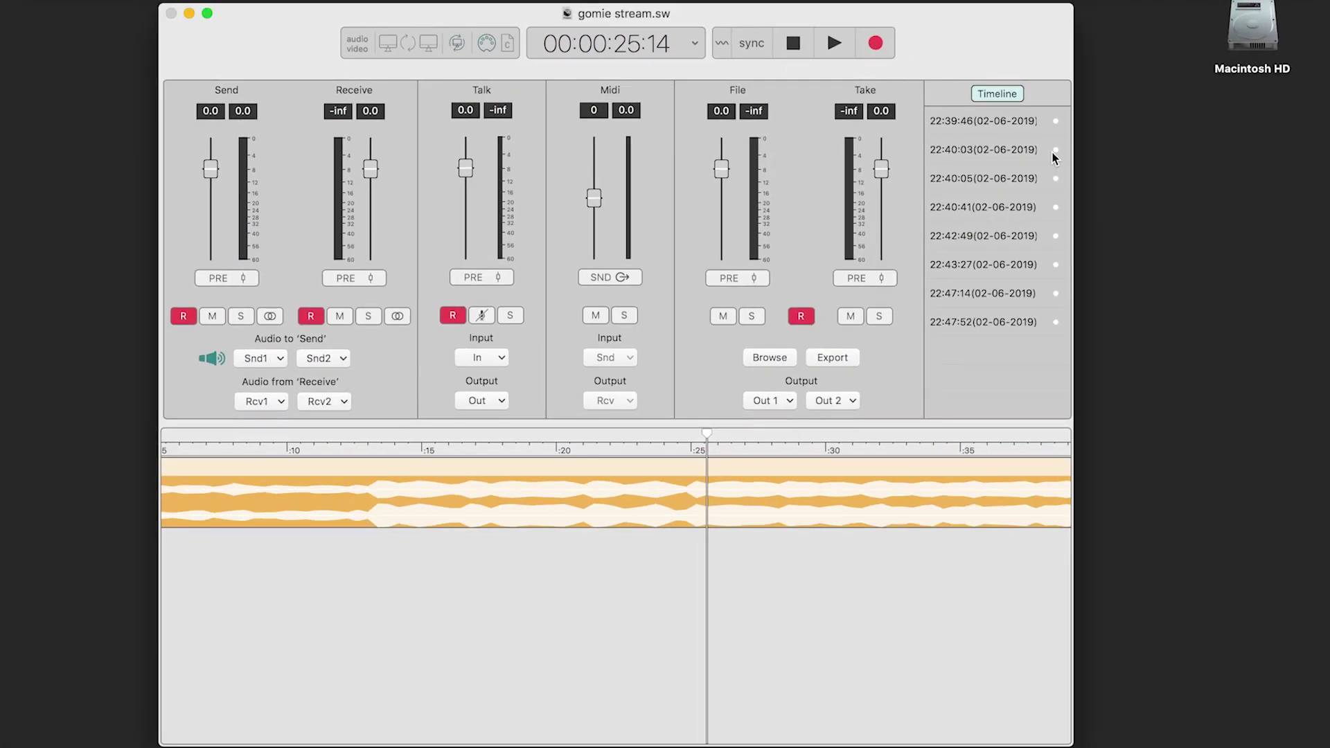
Mark the 22:40:05 and 22:40:41 takes and show the 22:40:03–22:40:41 takes together.
{"action": "left_click", "coordinate": [1055, 180]}
{"action": "left_click", "coordinate": [1057, 207]}
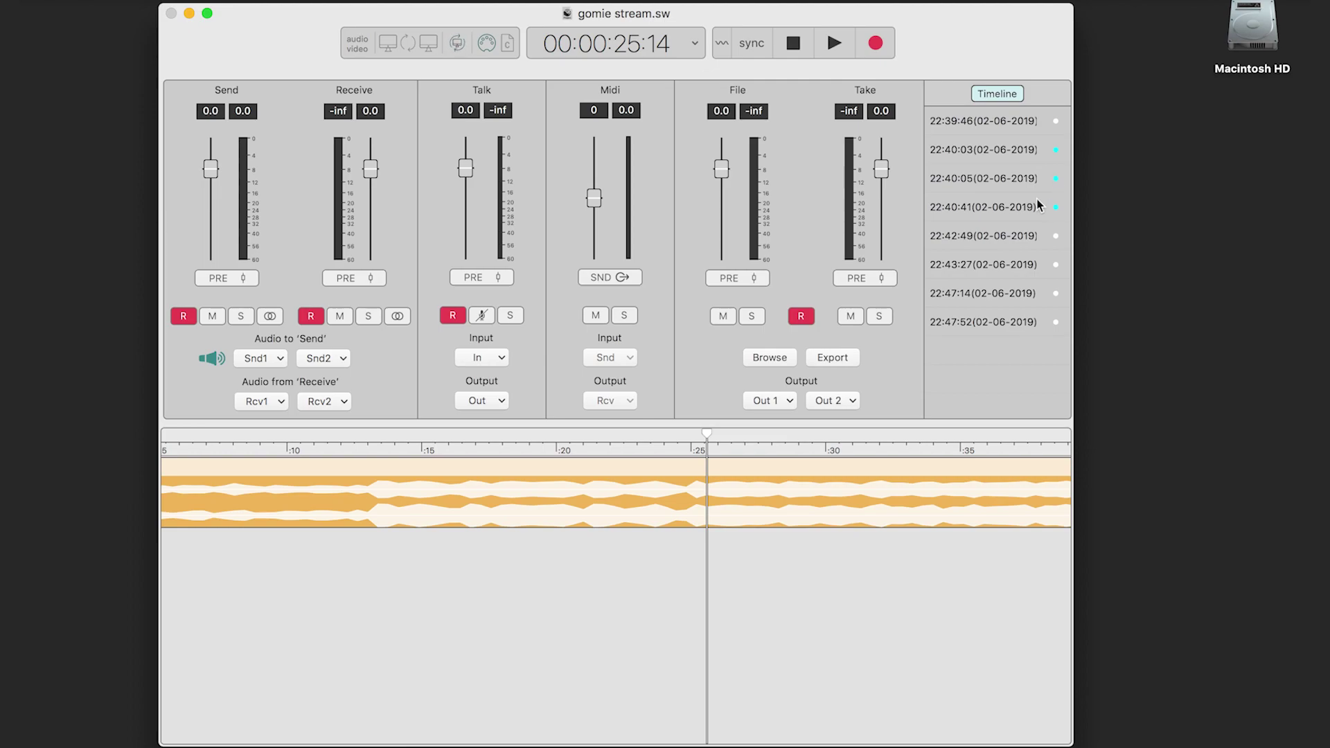
{"action": "left_click", "coordinate": [999, 149]}
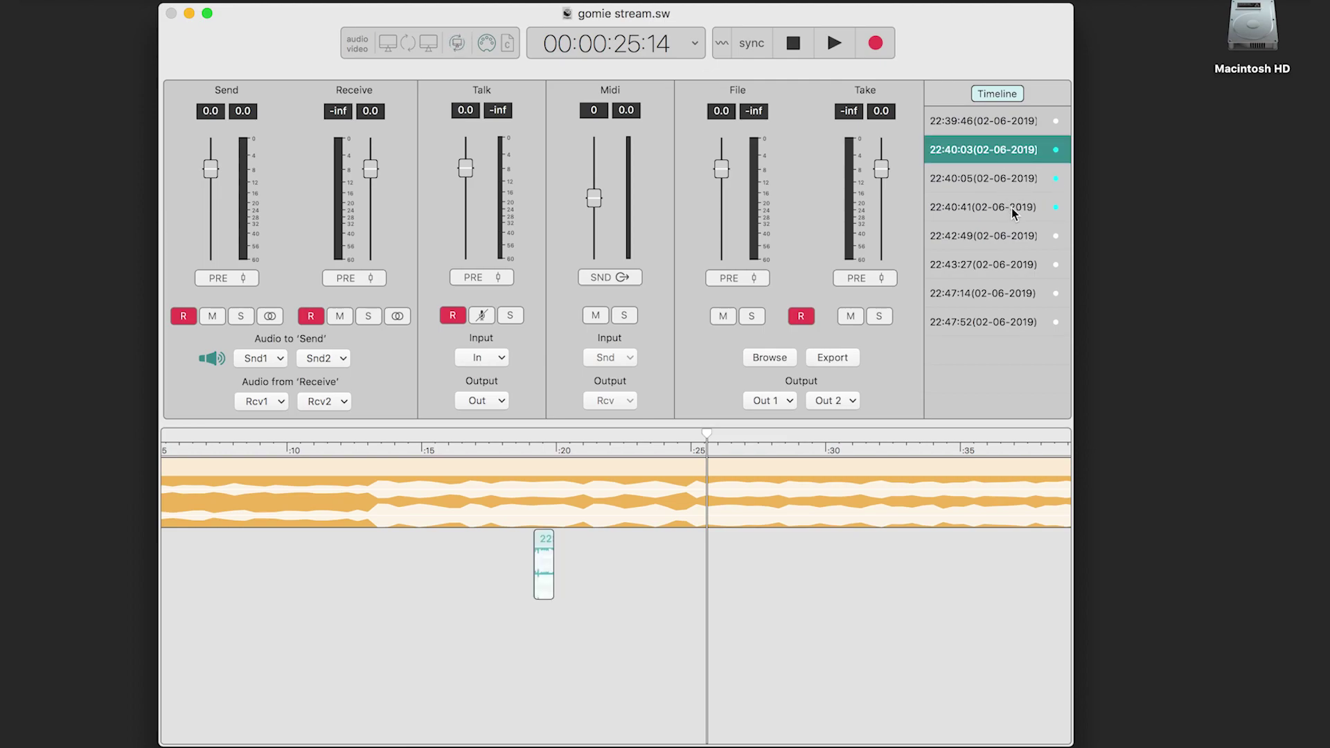
{"action": "left_click", "coordinate": [1012, 207], "text": "shift"}
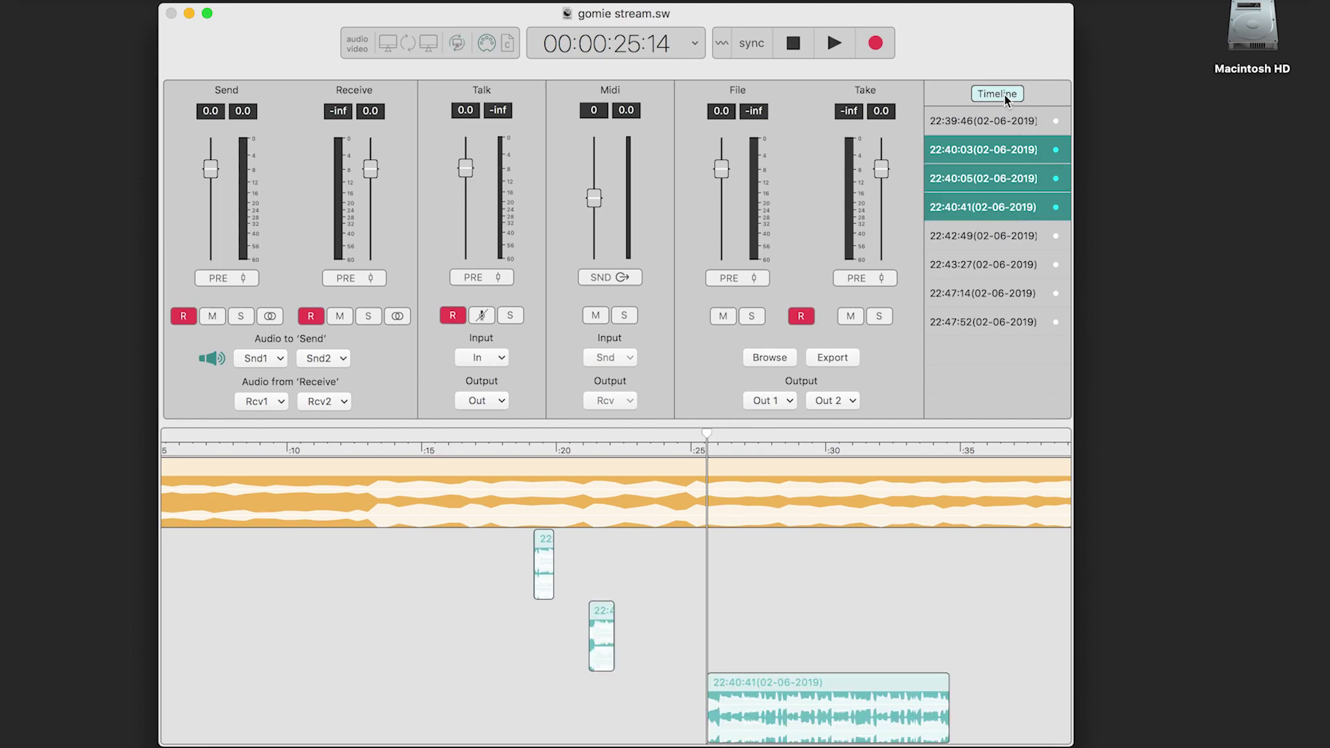
Preview the 22:42:49, 22:43:27, 22:40:05, 22:40:03 and 22:39:46 takes, then clear the selection.
{"action": "left_click", "coordinate": [986, 235]}
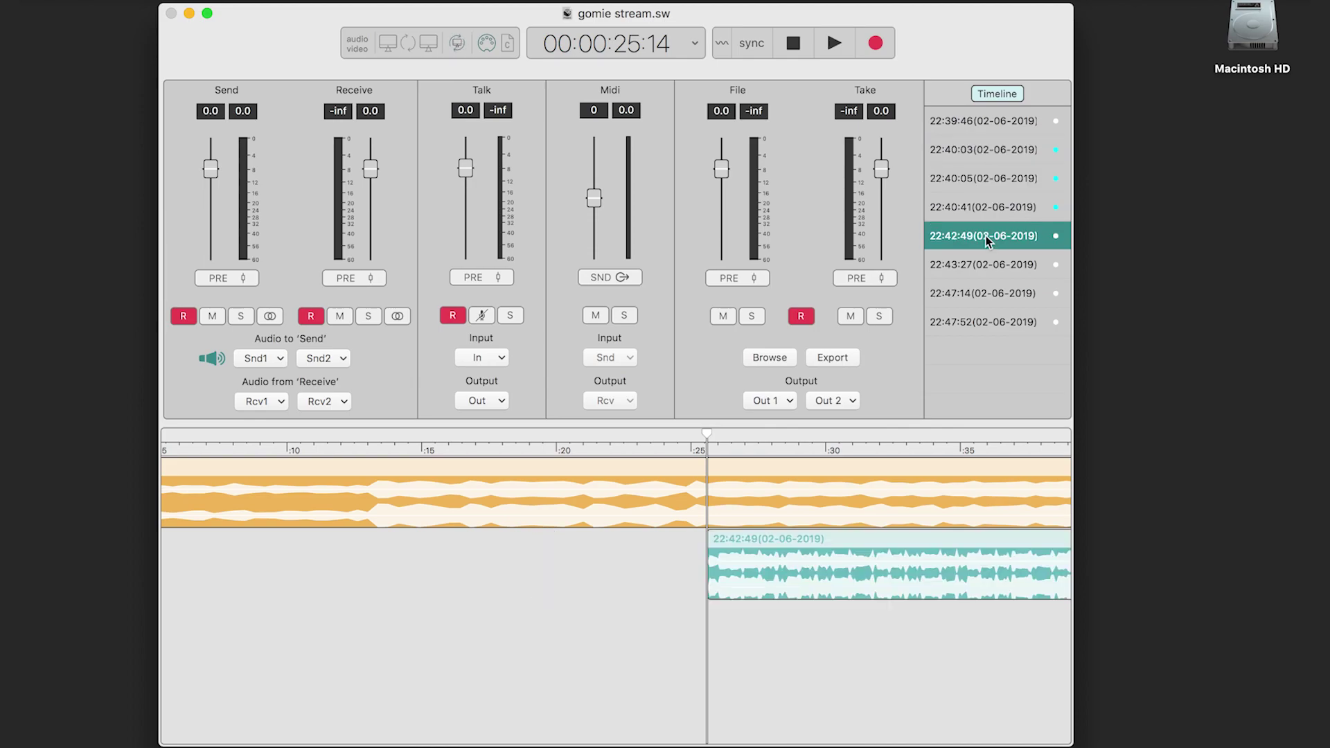
{"action": "left_click", "coordinate": [983, 256]}
{"action": "left_click", "coordinate": [962, 169]}
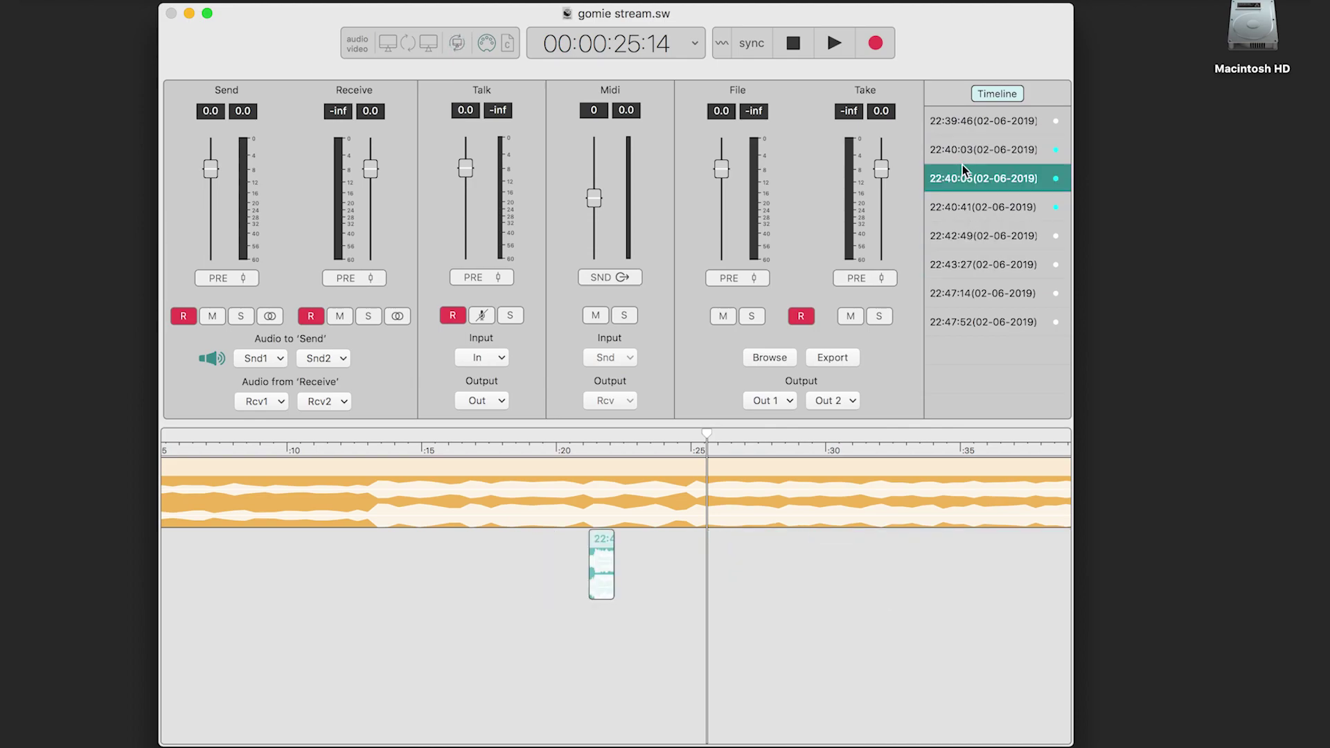
{"action": "left_click", "coordinate": [961, 149]}
{"action": "left_click", "coordinate": [957, 124]}
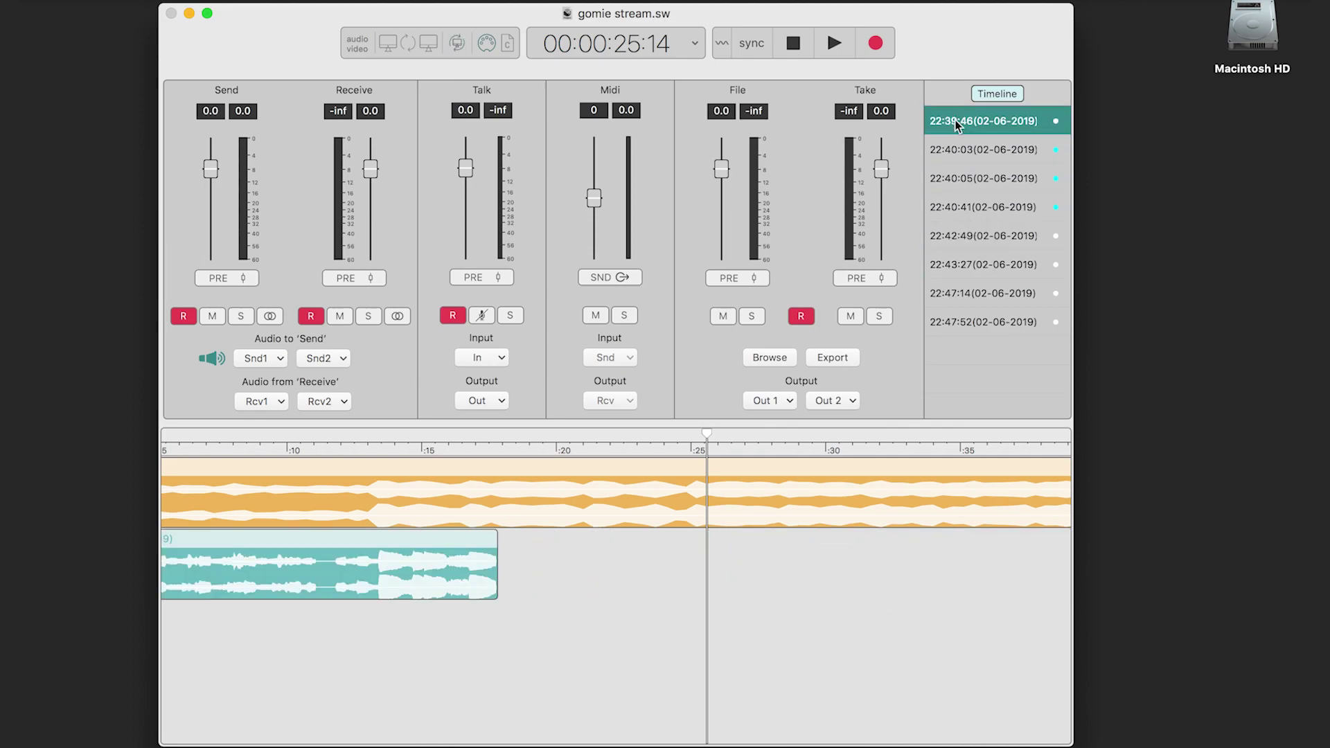
{"action": "left_click", "coordinate": [483, 565]}
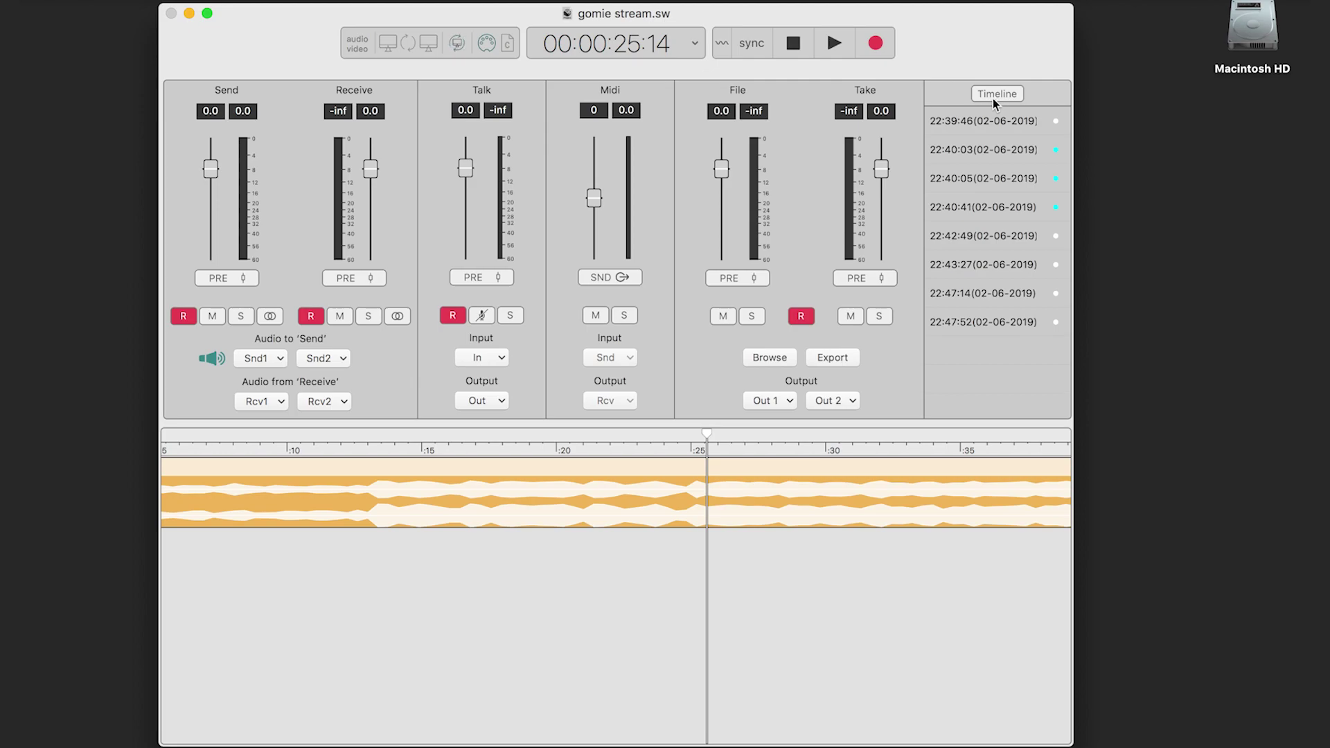
Select the 22:39:46 through 22:47:52 takes, then clear the selection.
{"action": "left_click", "coordinate": [971, 123]}
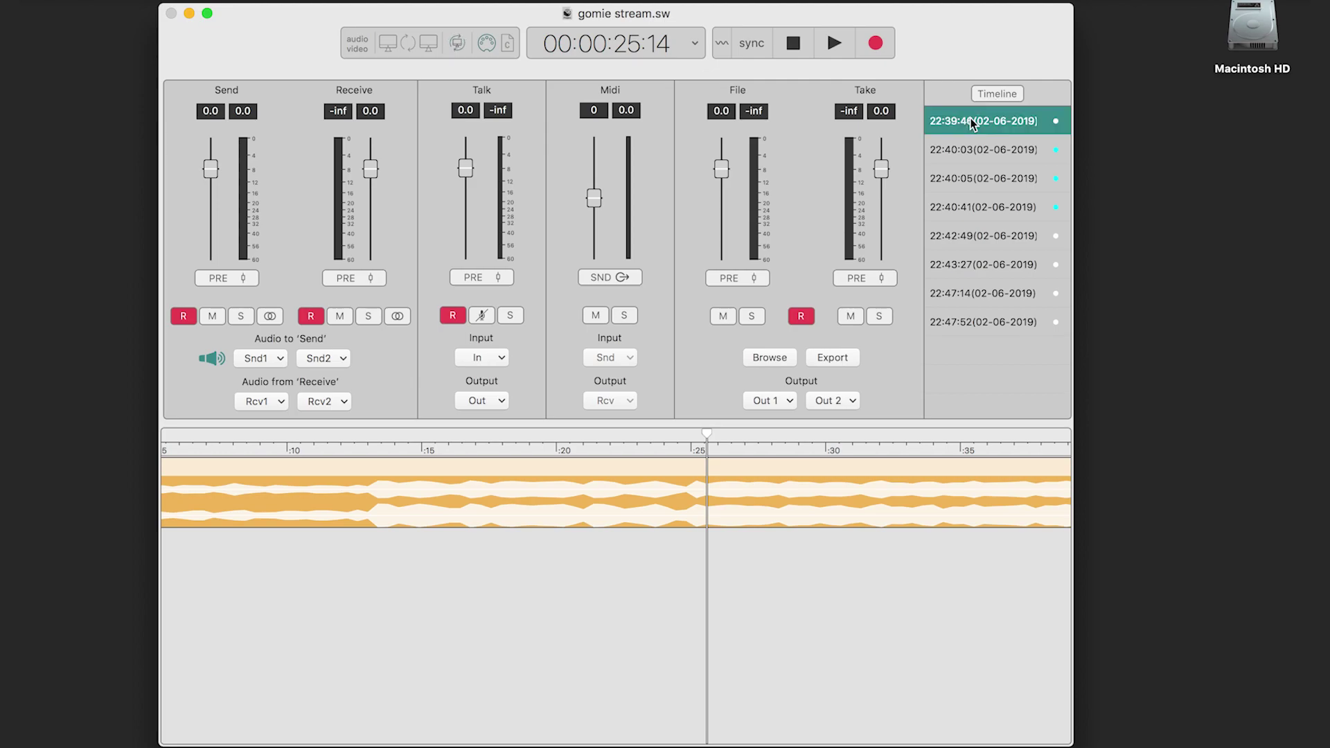
{"action": "left_click", "coordinate": [960, 323], "text": "shift"}
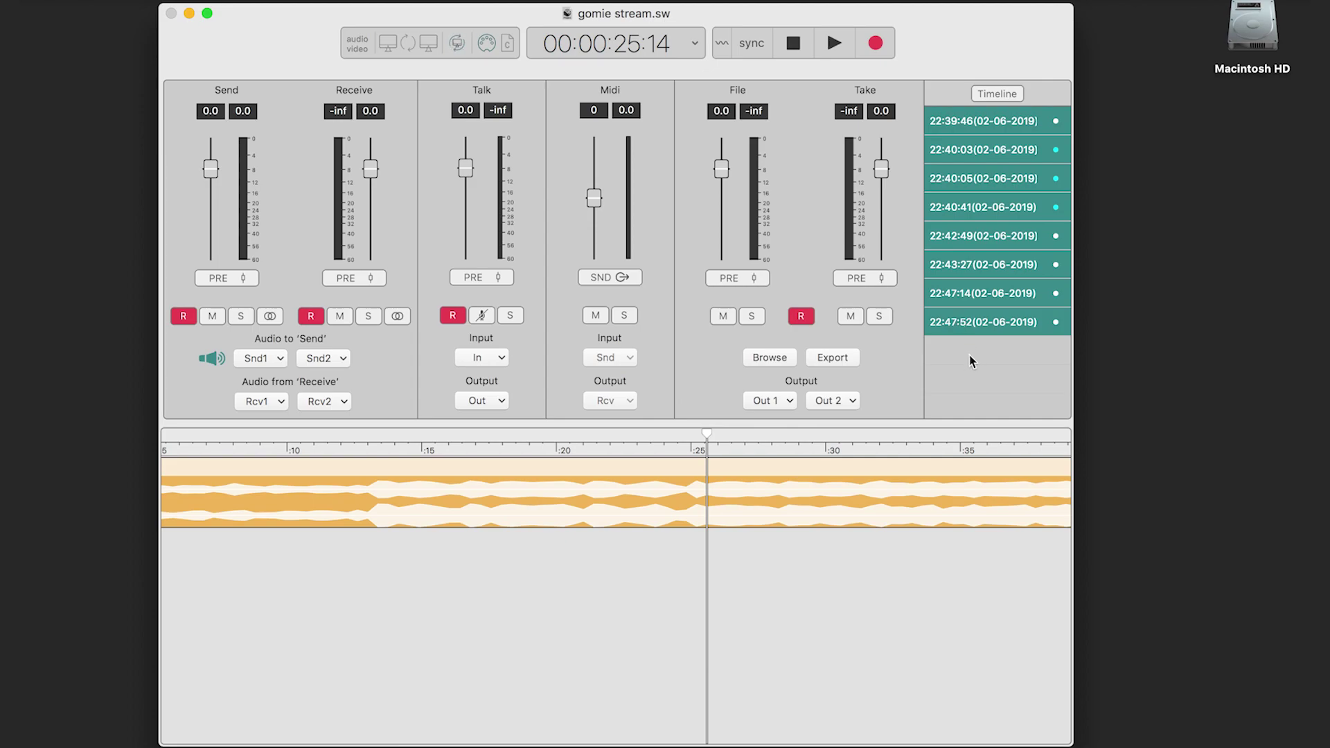
{"action": "left_click", "coordinate": [970, 354]}
Step through each take from 22:47:52 back to 22:39:46, then select all eight.
{"action": "left_click", "coordinate": [970, 325]}
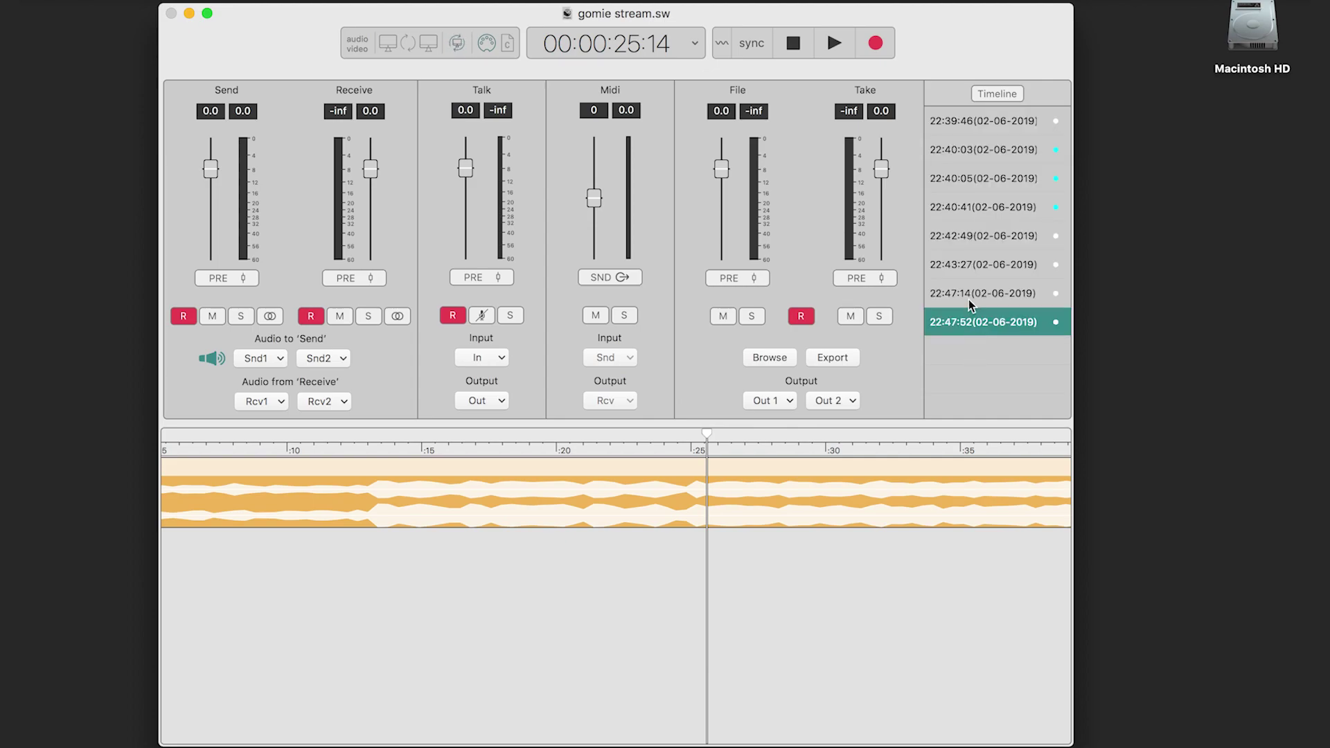
{"action": "left_click", "coordinate": [969, 296]}
{"action": "left_click", "coordinate": [969, 268]}
{"action": "left_click", "coordinate": [970, 239]}
{"action": "left_click", "coordinate": [963, 208]}
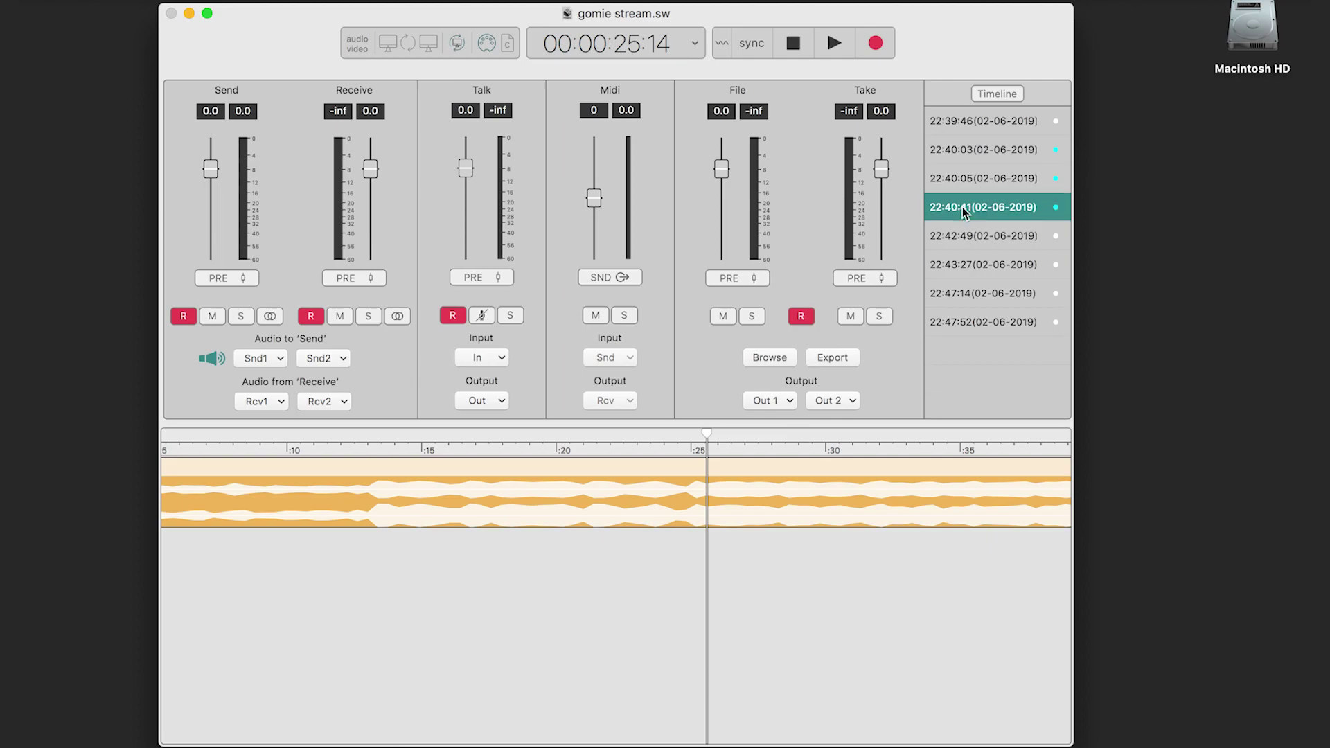
{"action": "left_click", "coordinate": [960, 180]}
{"action": "left_click", "coordinate": [959, 151]}
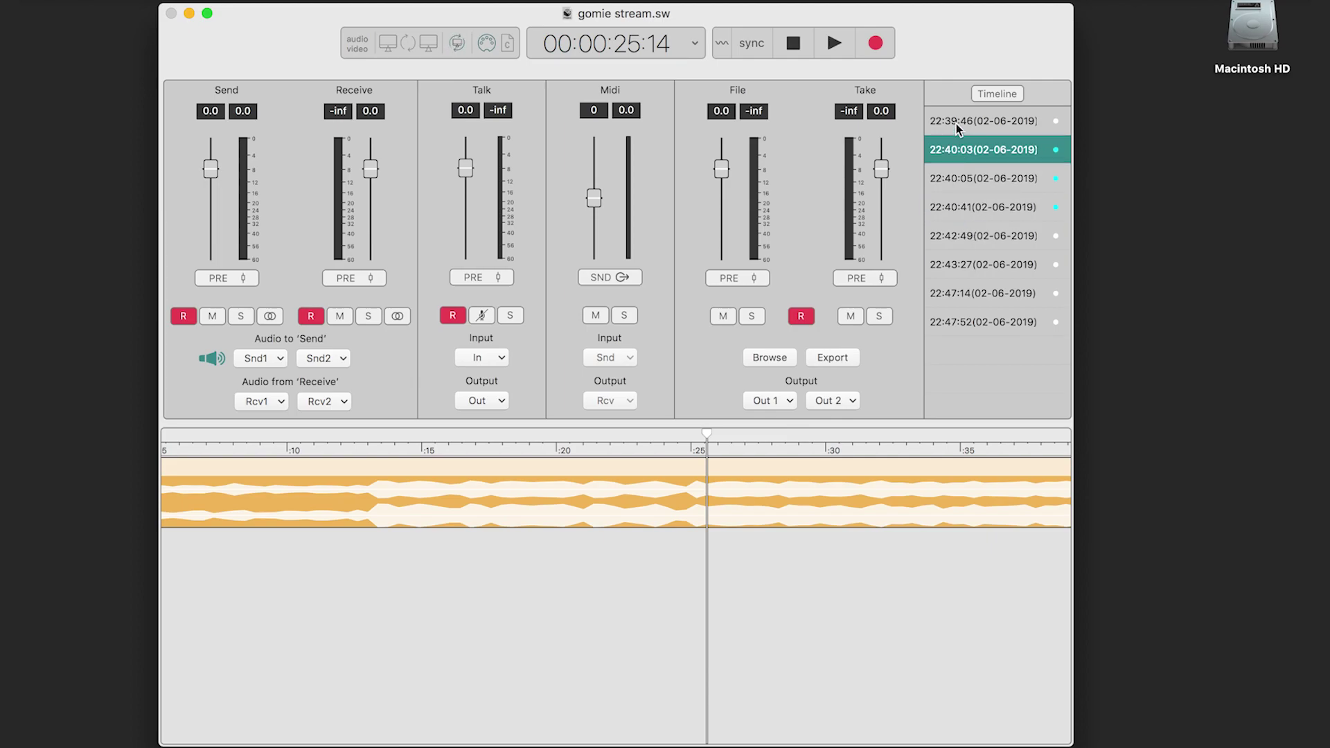
{"action": "left_click", "coordinate": [959, 128]}
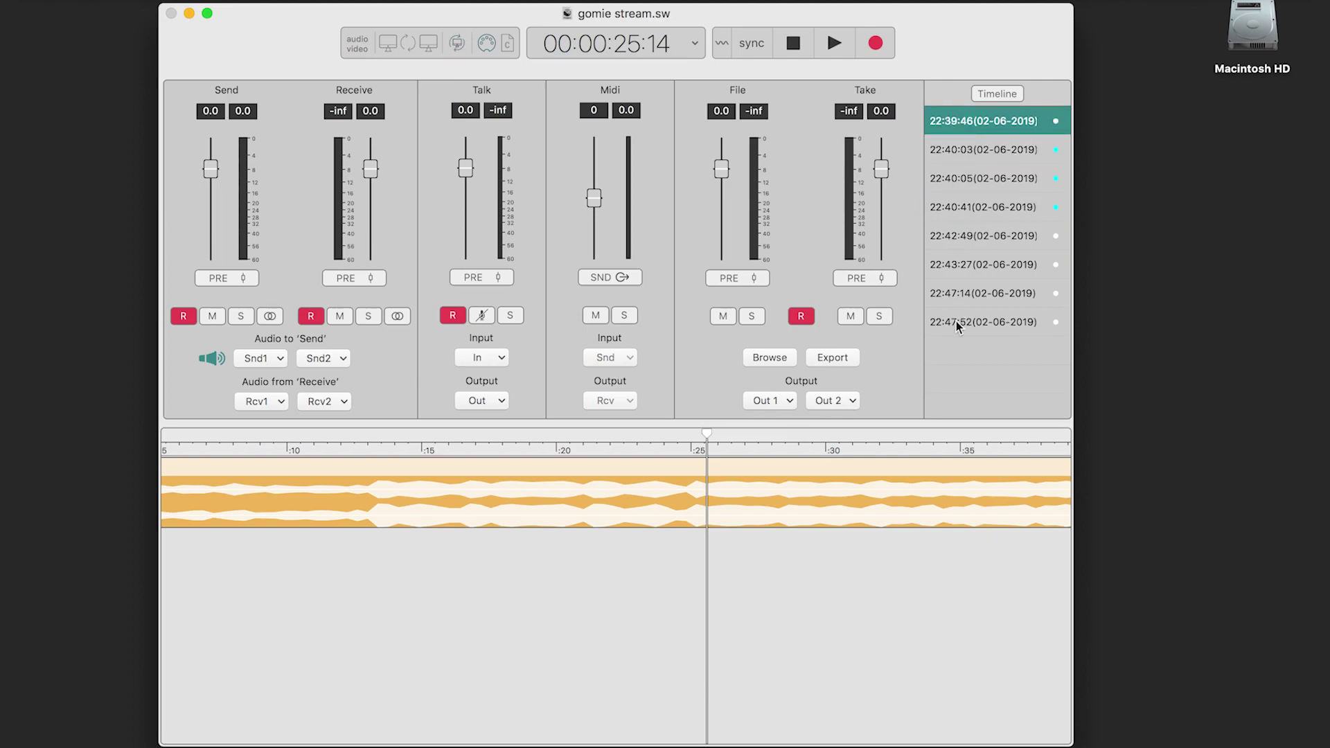
{"action": "left_click", "coordinate": [958, 324], "text": "shift"}
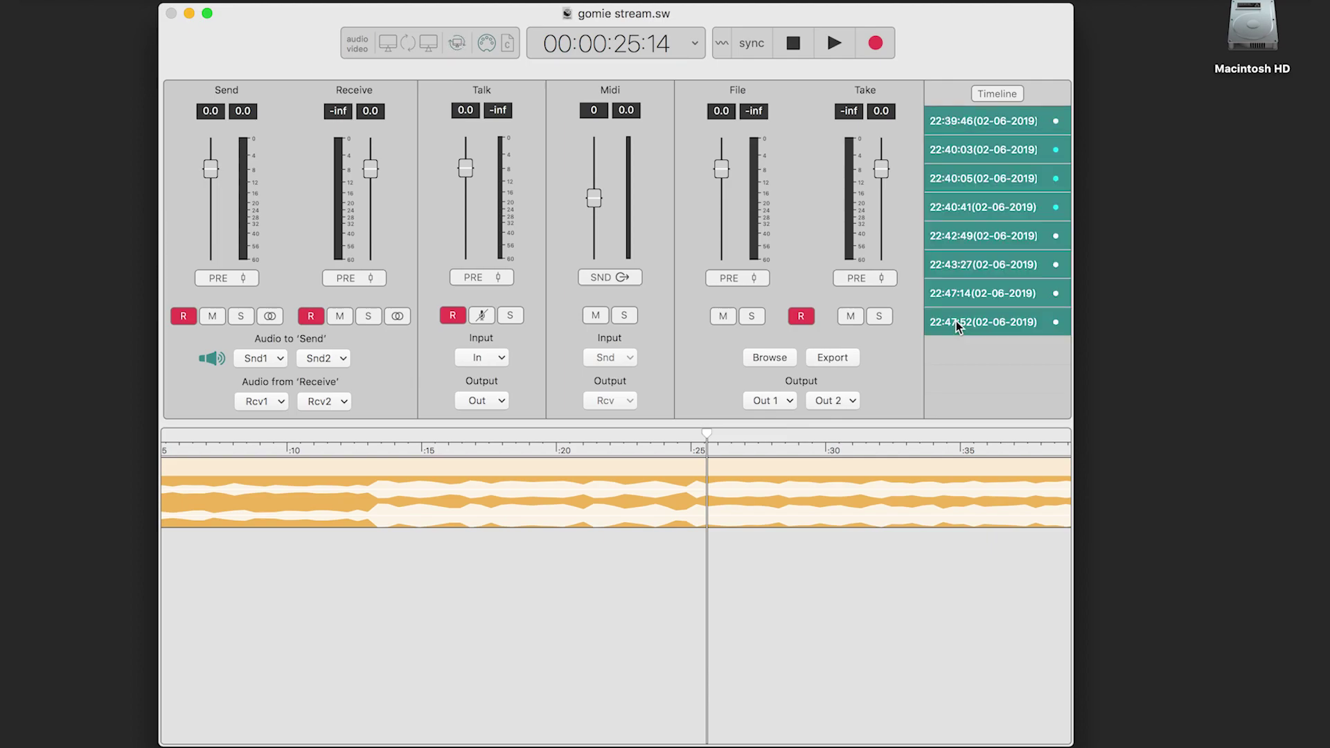
Export the selected takes to the audio_video folder, declining to export from the timeline's beginning.
{"action": "left_click", "coordinate": [832, 358]}
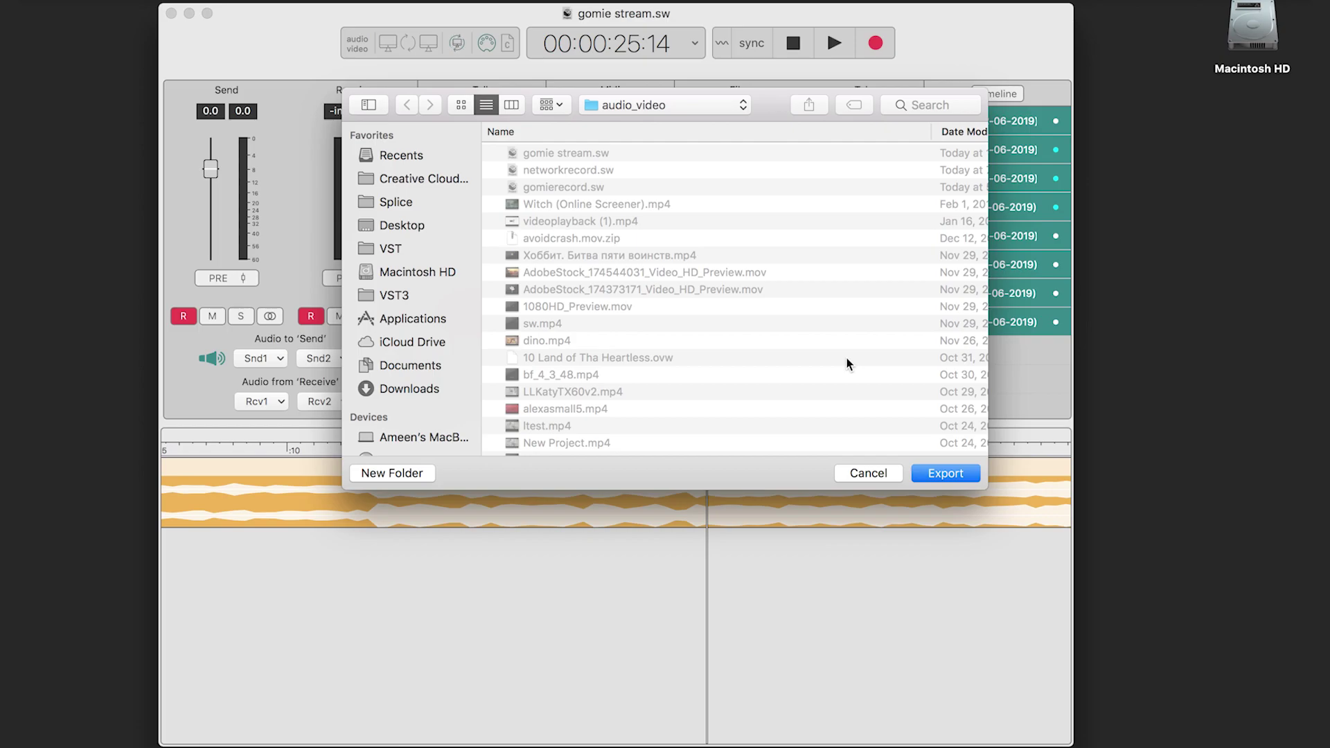
{"action": "left_click", "coordinate": [946, 474]}
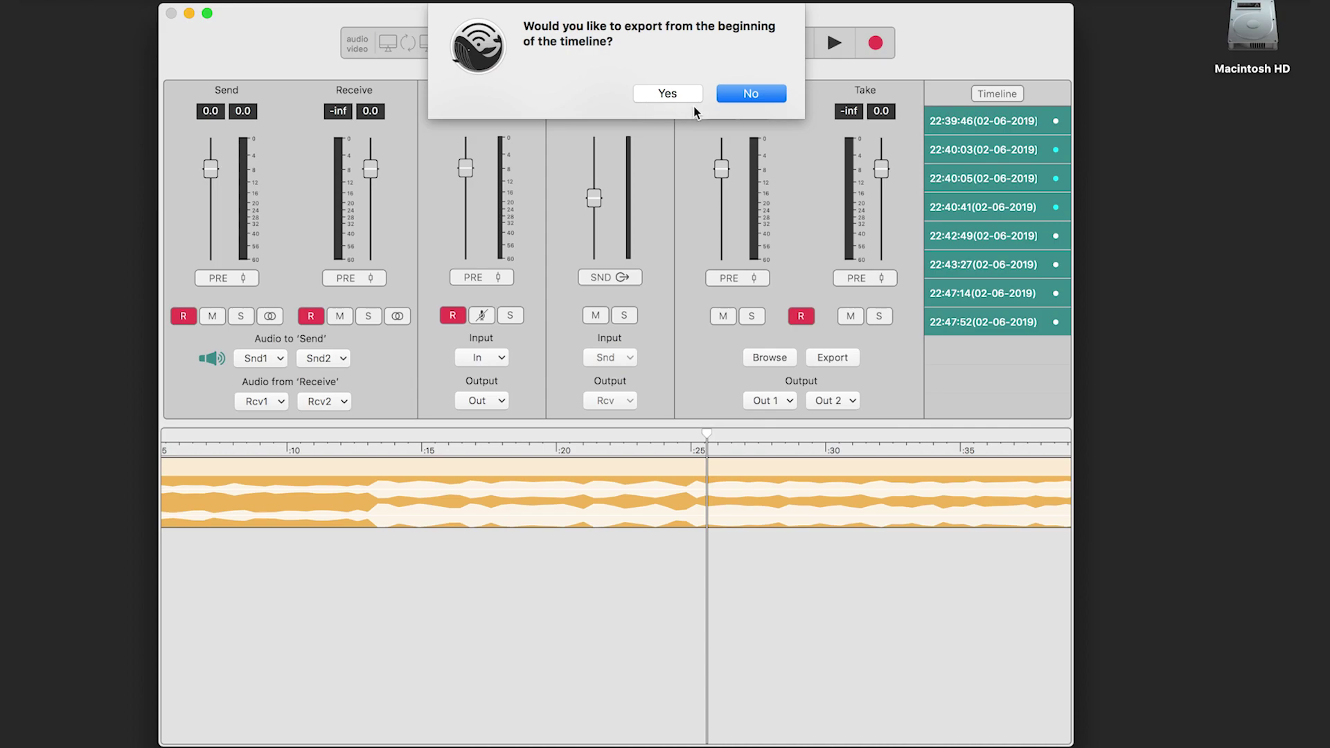
{"action": "left_click", "coordinate": [755, 93]}
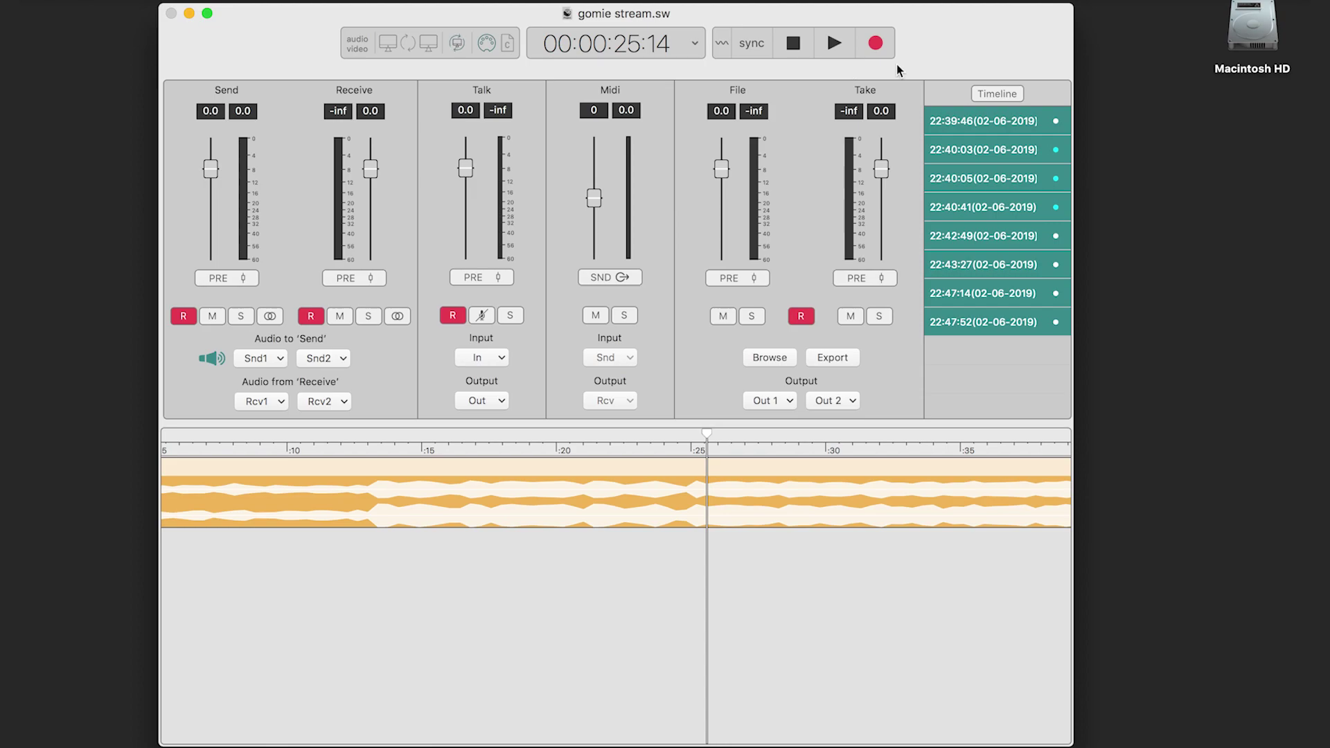
Clear the take selection and select the 22:39:46 and 22:40:03 takes.
{"action": "left_click", "coordinate": [969, 395]}
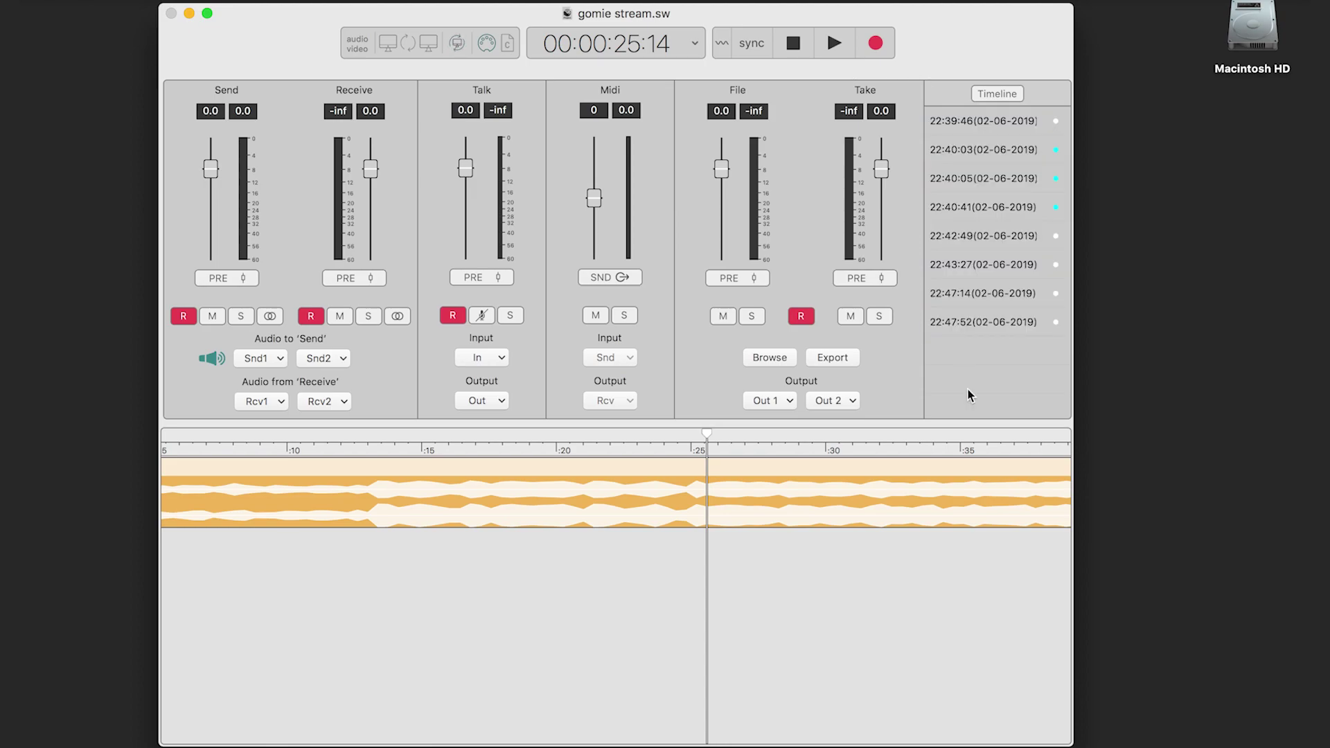
{"action": "left_click", "coordinate": [960, 125]}
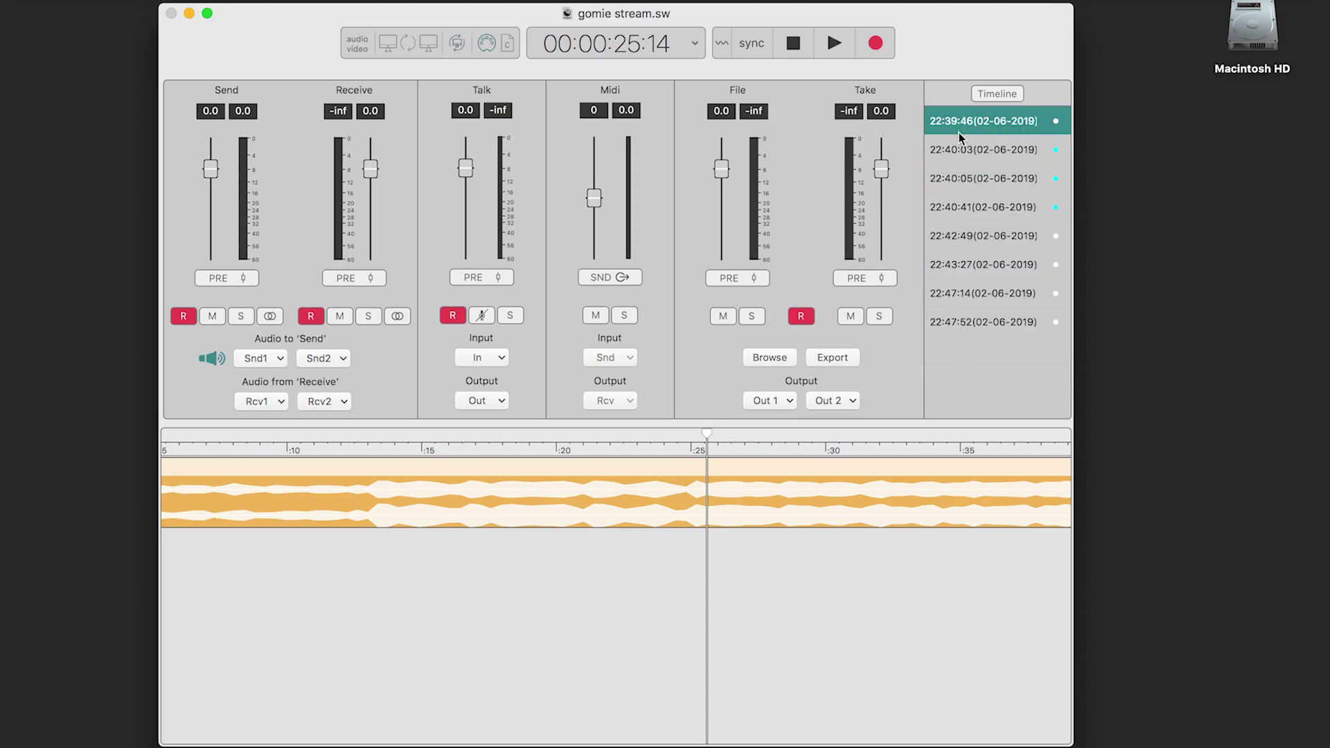
{"action": "left_click", "coordinate": [967, 150]}
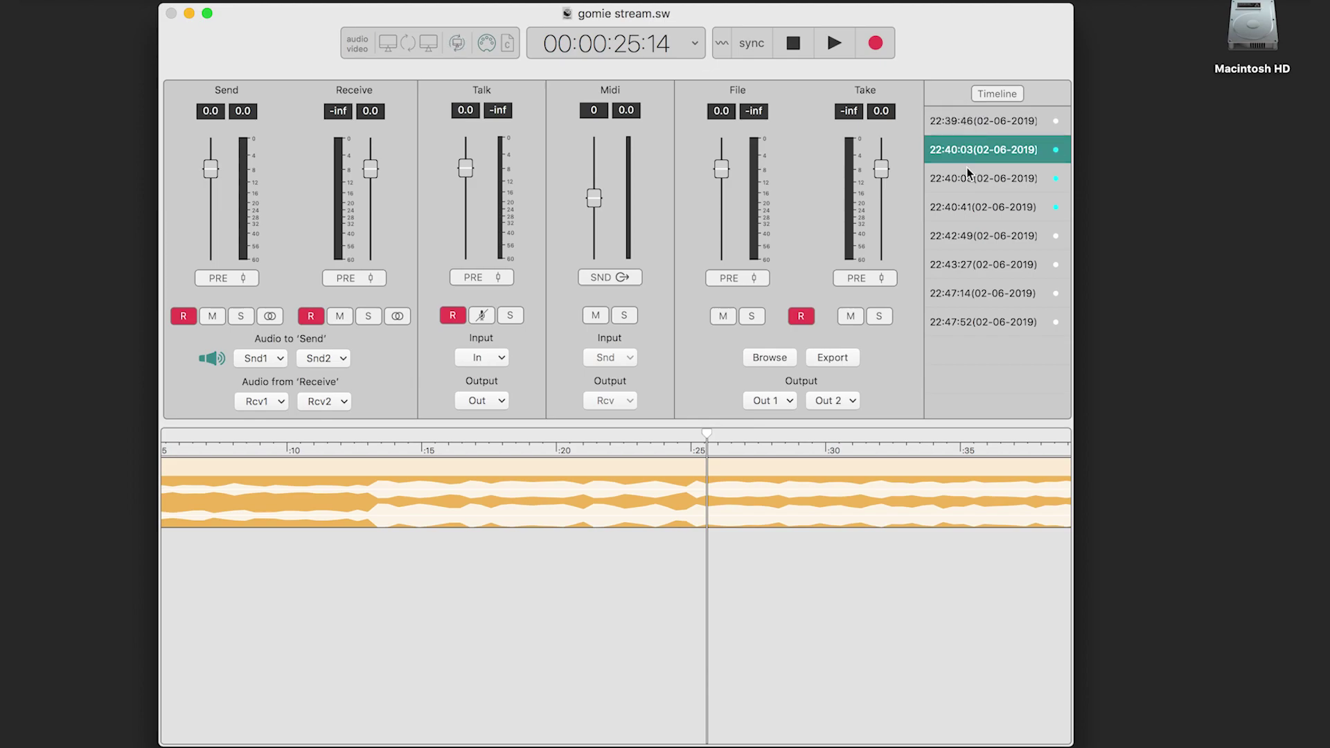
Select the 22:42:49 and 22:43:27 takes, then switch to 'select marked' to keep only marked takes.
{"action": "left_click", "coordinate": [962, 239]}
{"action": "left_click", "coordinate": [963, 265]}
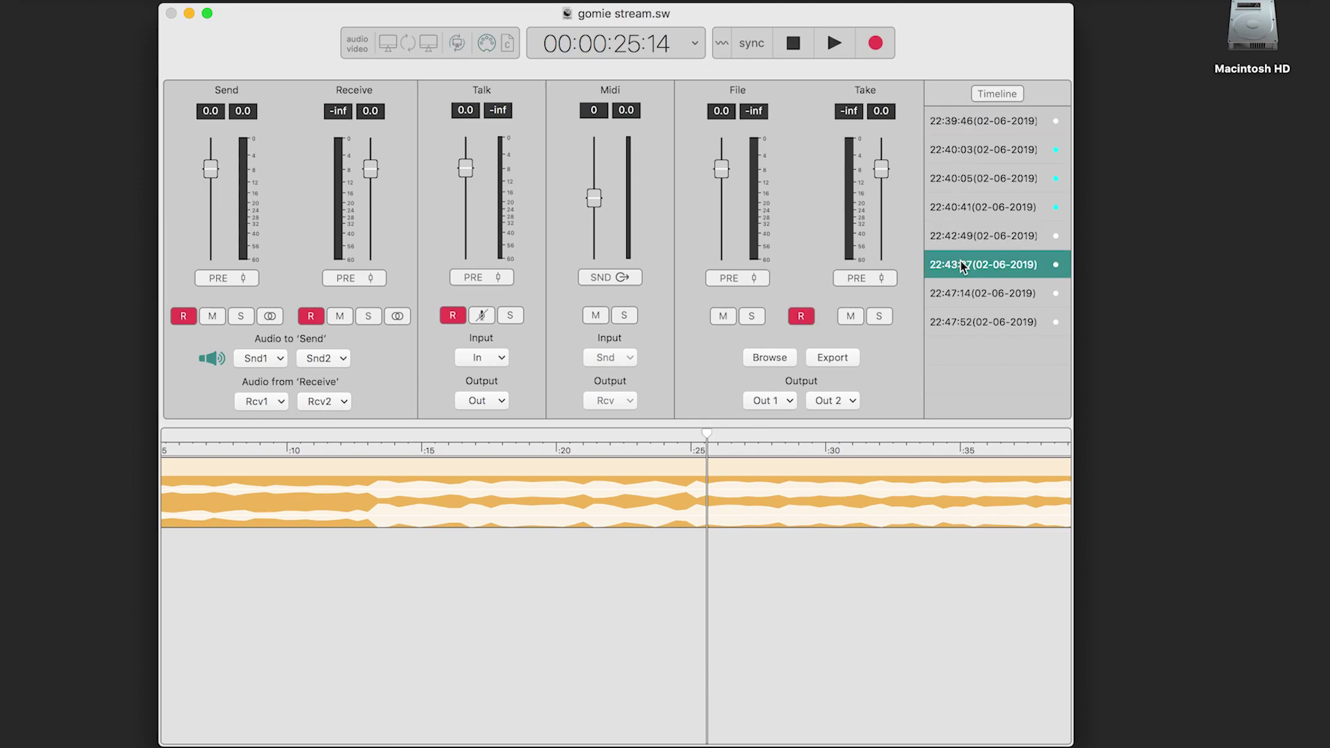
{"action": "right_click", "coordinate": [963, 266]}
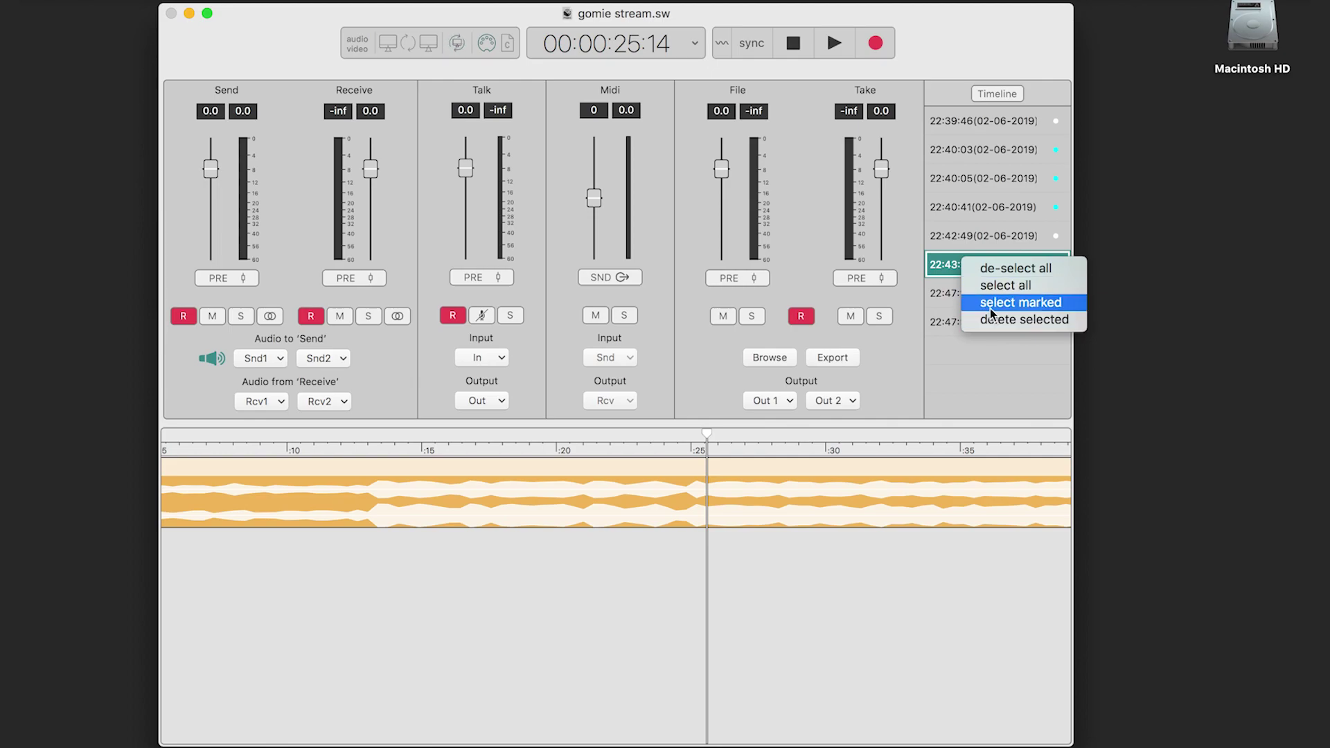
{"action": "left_click", "coordinate": [990, 309]}
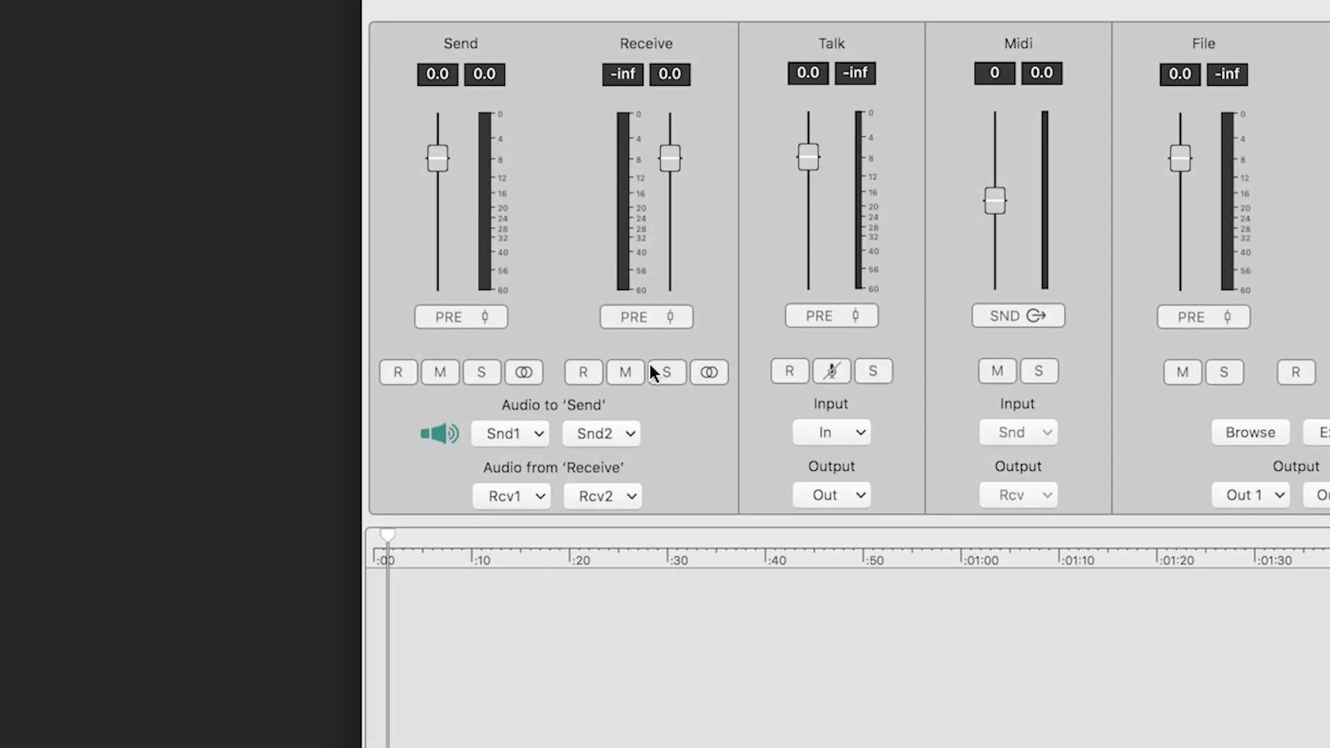
Record a take from the armed Receive channel, then stop and leave record mode.
{"action": "left_click", "coordinate": [583, 372]}
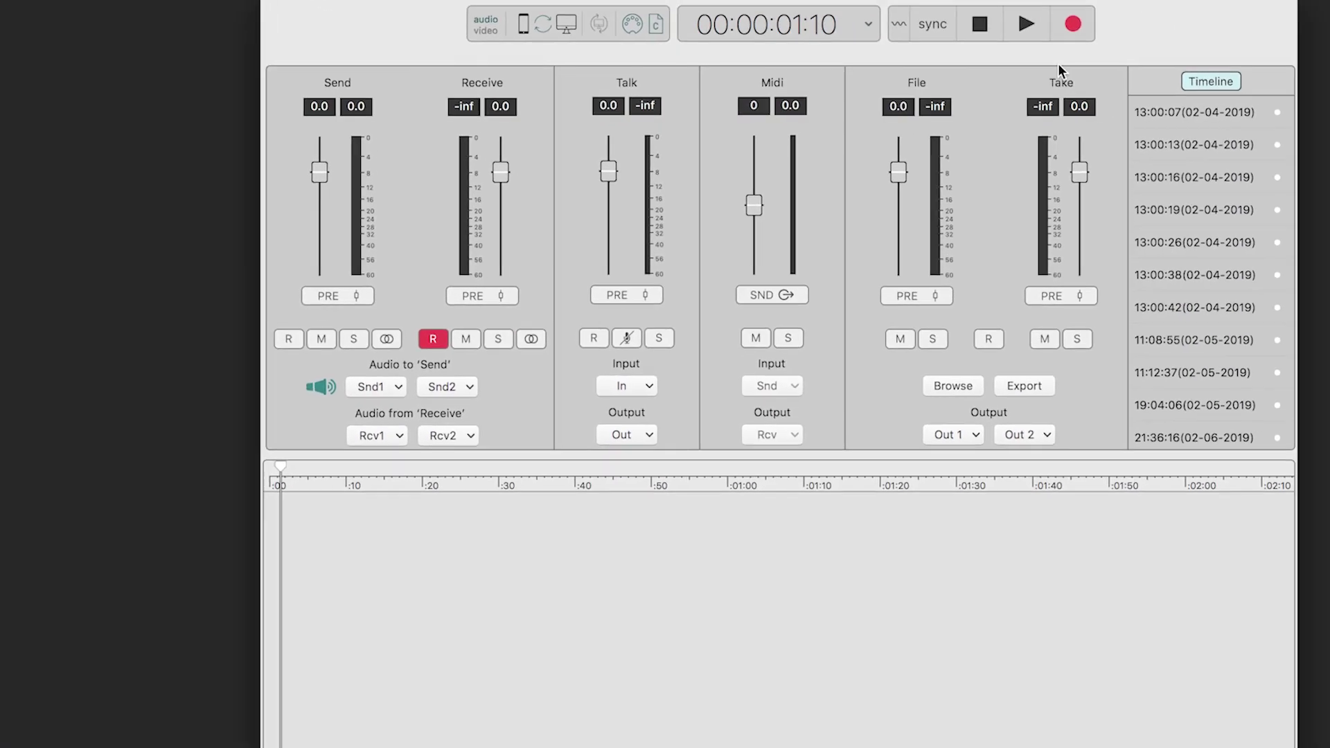
{"action": "left_click", "coordinate": [1073, 25]}
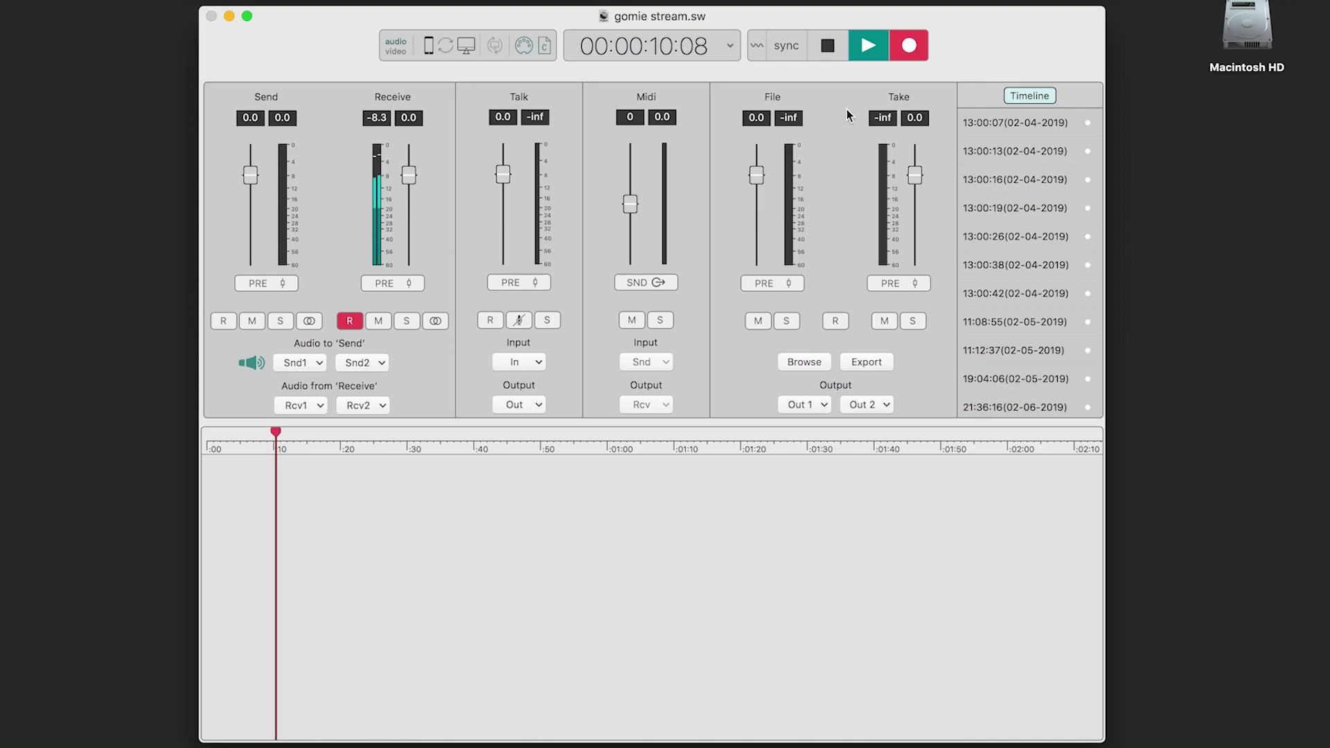
{"action": "left_click", "coordinate": [827, 47]}
{"action": "left_click", "coordinate": [904, 54]}
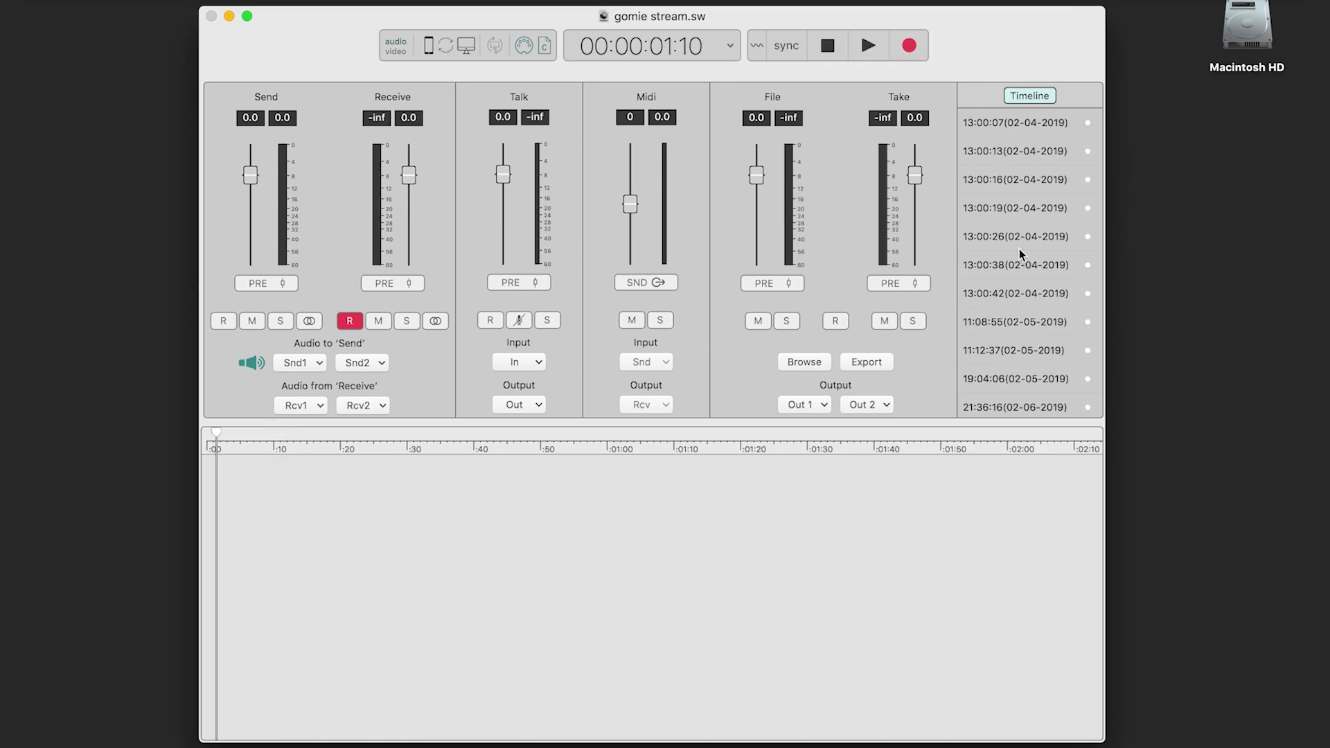
Put the 22:17:59 take on the timeline and play it back.
{"action": "scroll", "coordinate": [1024, 263], "scroll_direction": "down", "scroll_amount": 5}
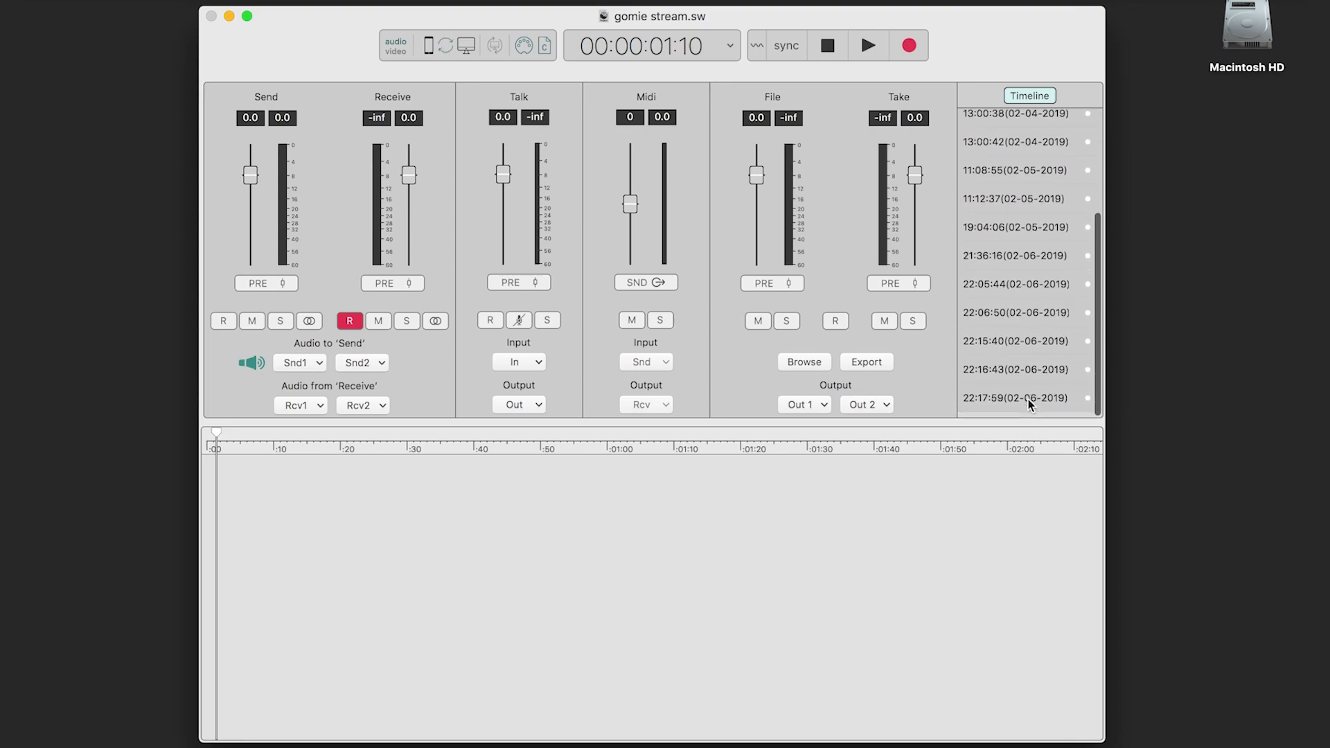
{"action": "left_click", "coordinate": [1030, 404]}
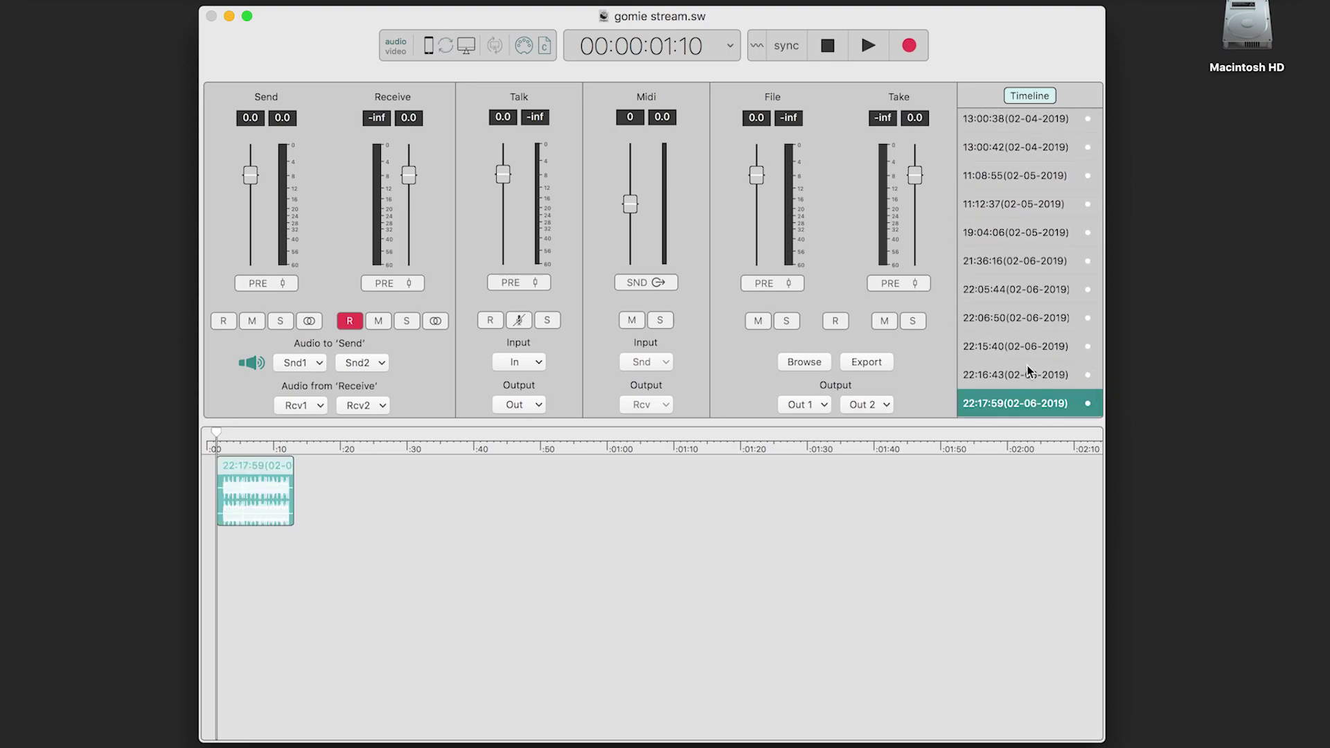
{"action": "left_click", "coordinate": [883, 40]}
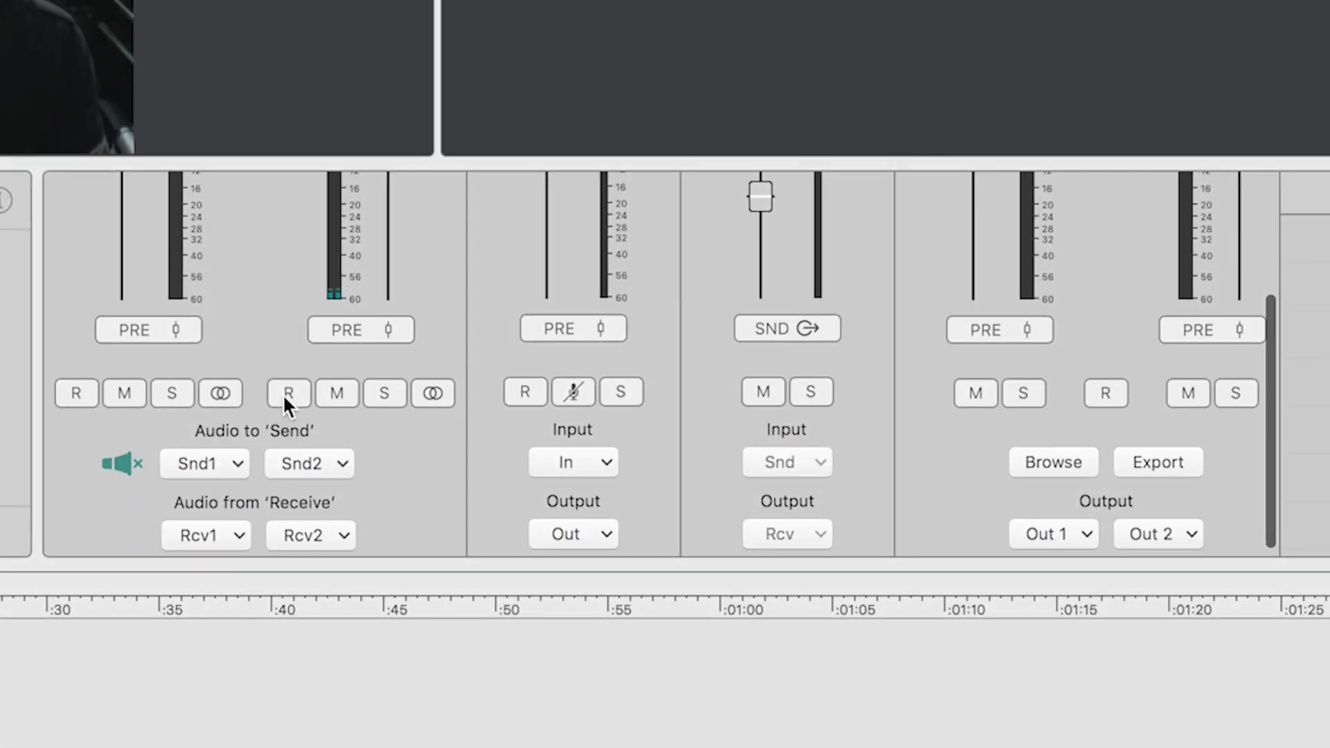
Arm the Receive channel, switch recording to latched mode and turn on network sync.
{"action": "left_click", "coordinate": [288, 393]}
{"action": "scroll", "coordinate": [280, 347], "scroll_direction": "up", "scroll_amount": 5}
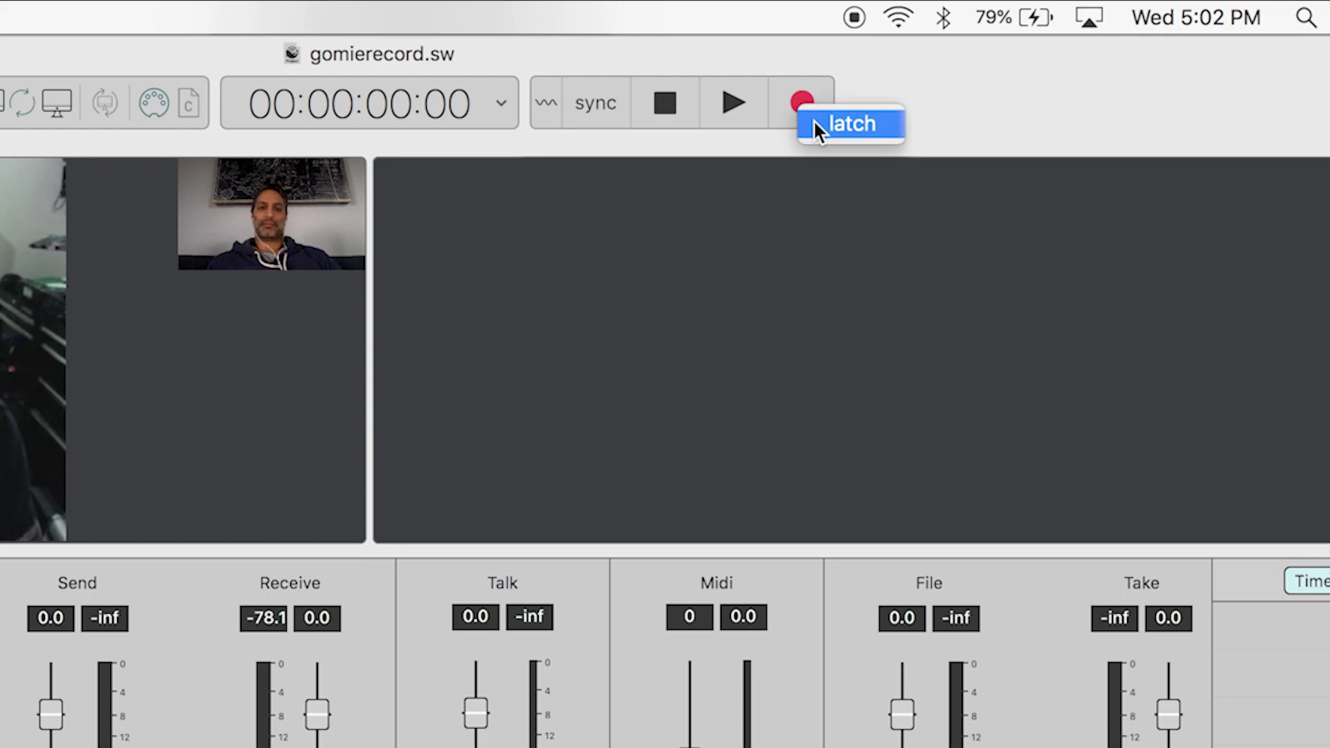
{"action": "left_click", "coordinate": [814, 123]}
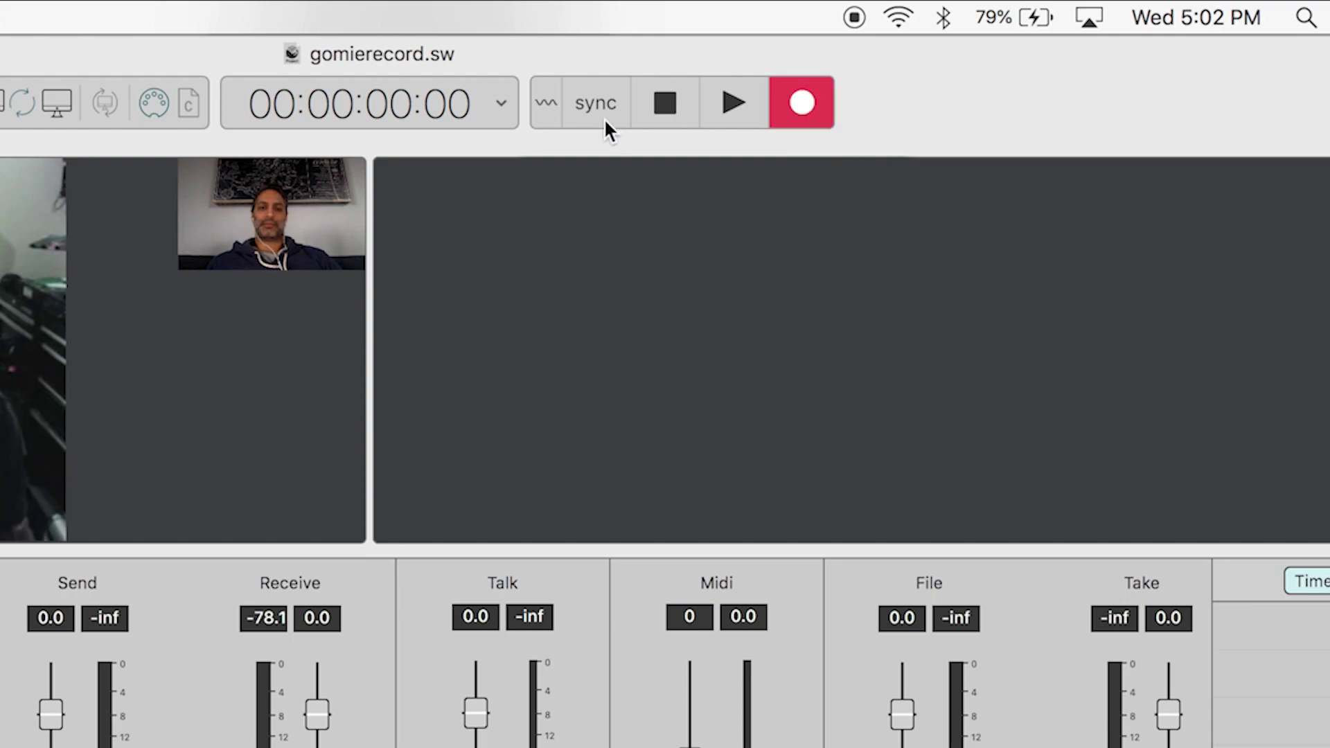
{"action": "mouse_move", "coordinate": [605, 117]}
{"action": "left_click", "coordinate": [617, 157]}
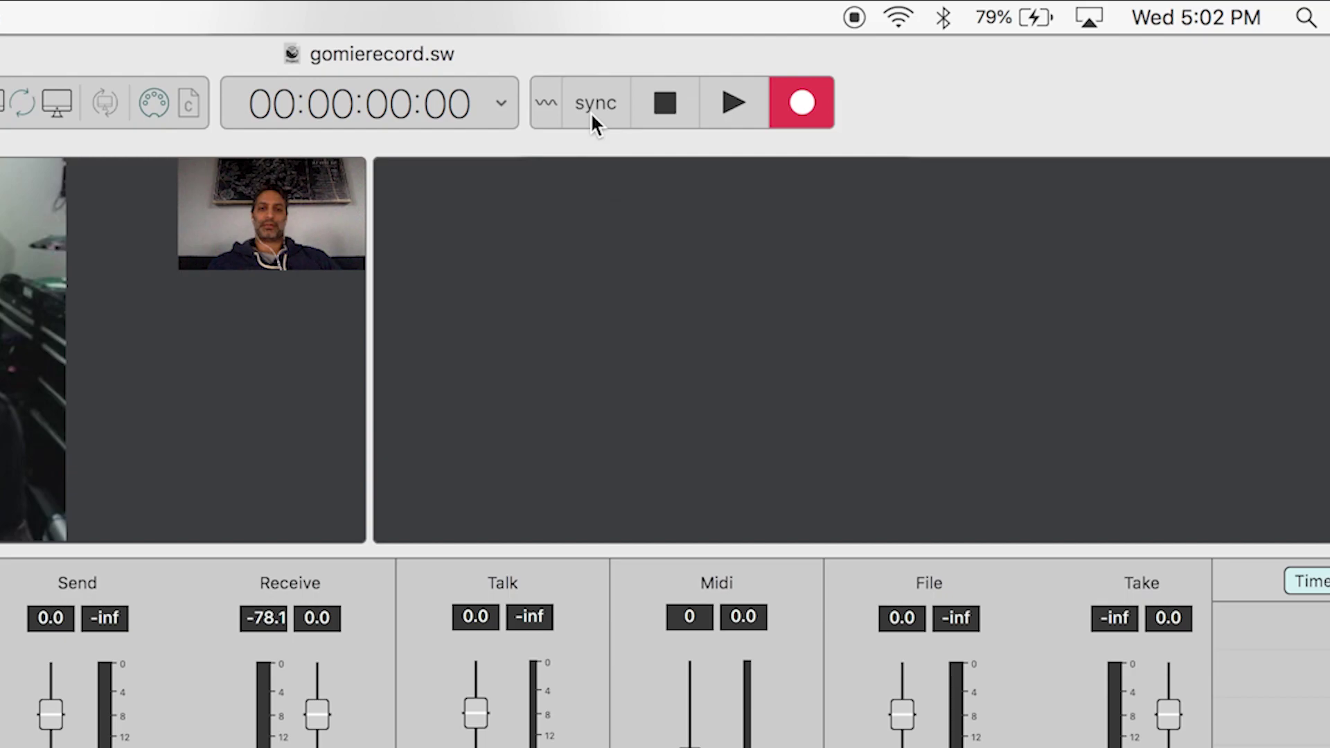
{"action": "left_click", "coordinate": [590, 110]}
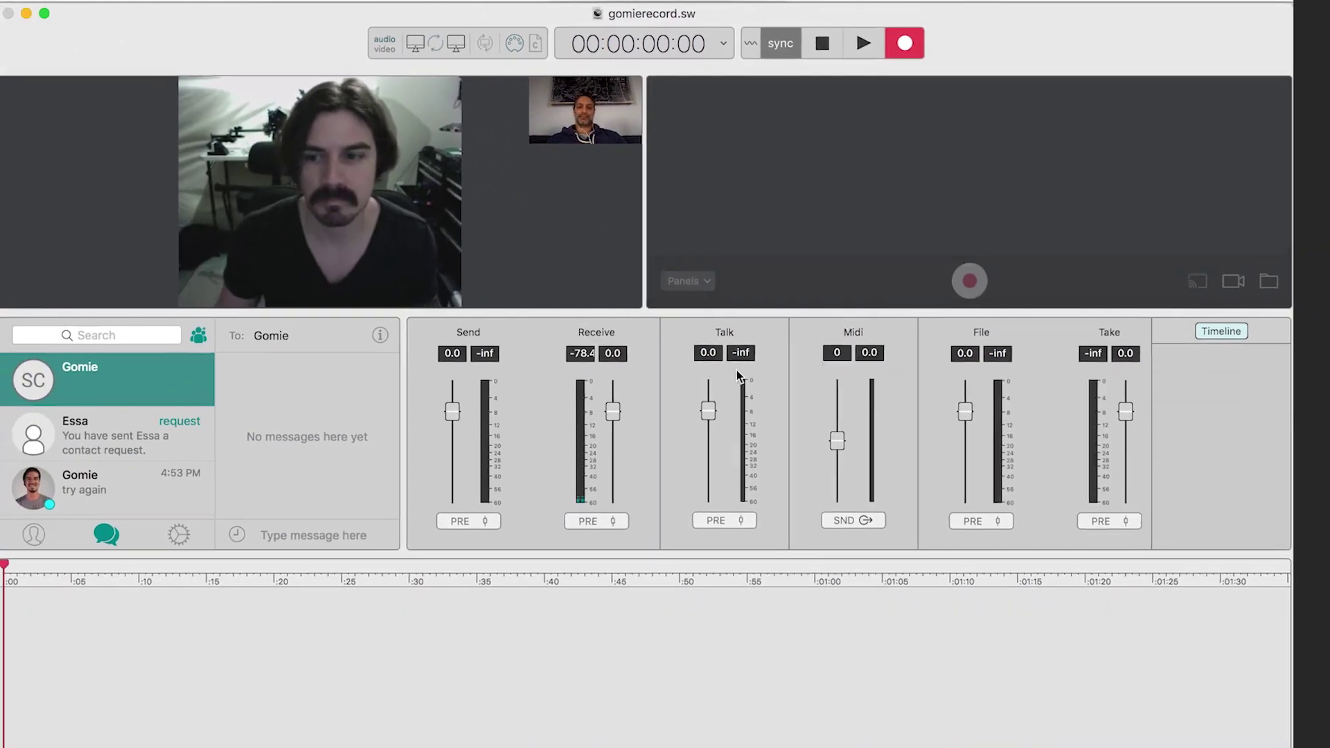
Load soundwhale_sync_track_44_1_min.wav through the File channel's Browse.
{"action": "scroll", "coordinate": [1071, 493], "scroll_direction": "down", "scroll_amount": 5}
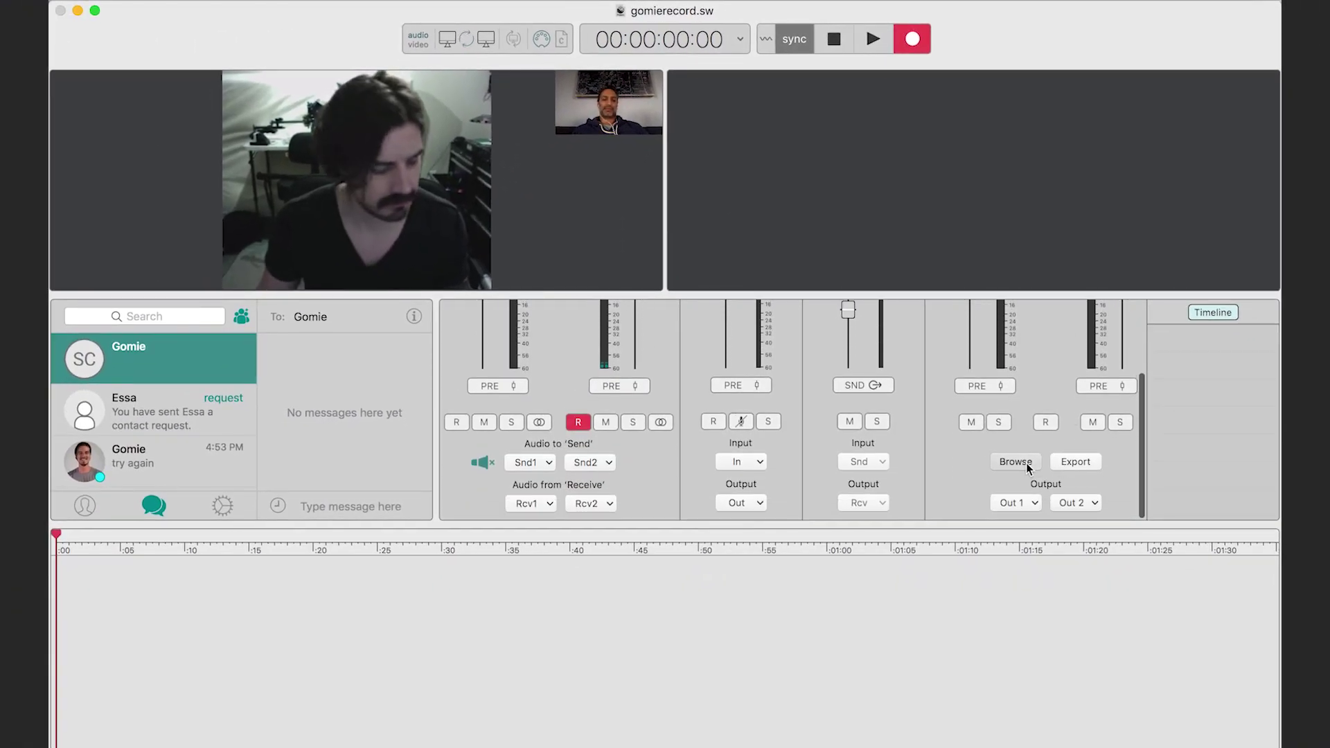
{"action": "left_click", "coordinate": [1027, 466]}
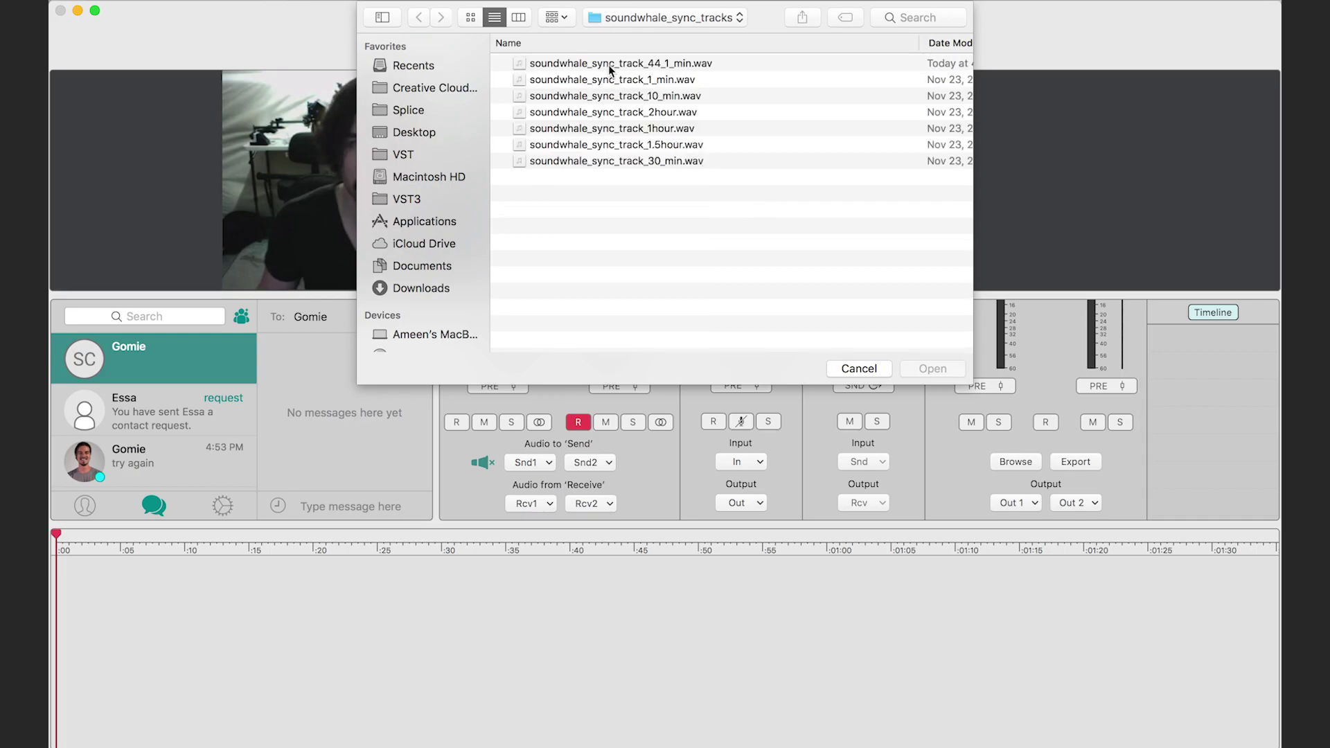
{"action": "left_click", "coordinate": [608, 65]}
{"action": "left_click", "coordinate": [913, 369]}
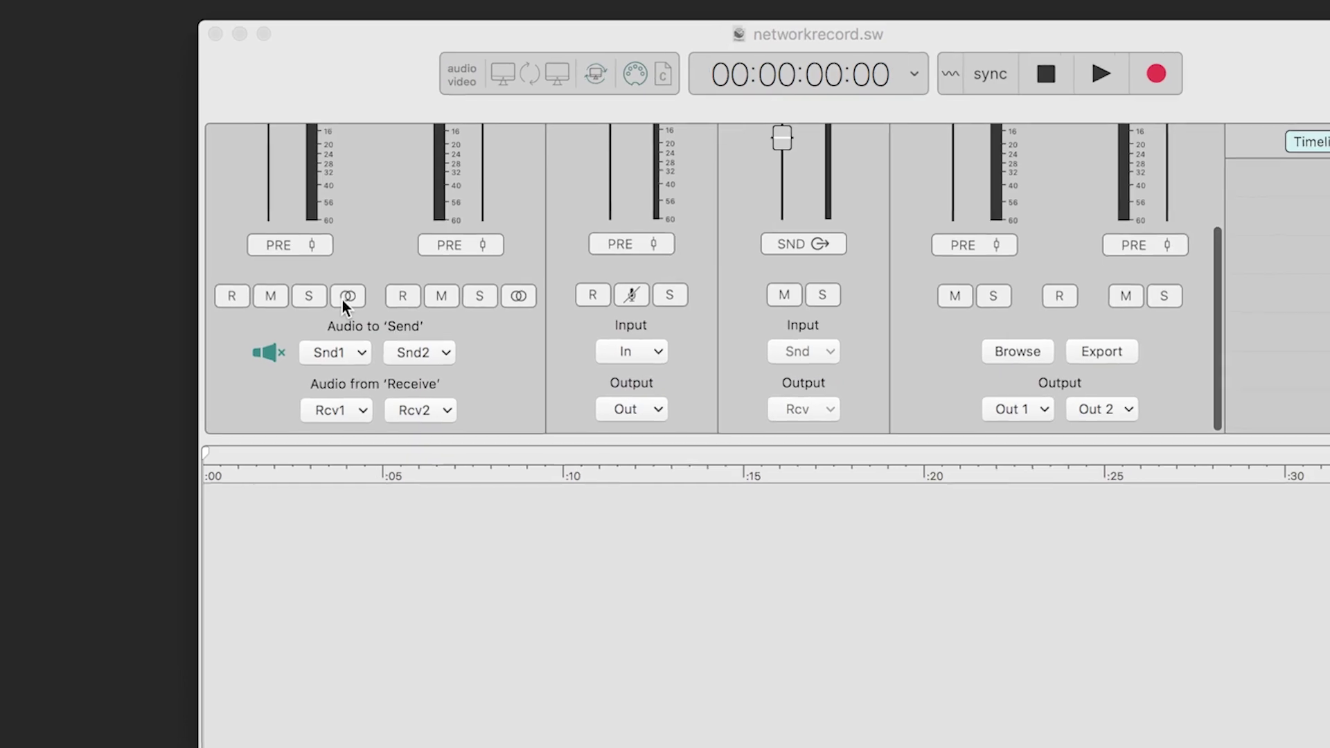
Make the Send channel mono with Snd1 fed from system:capture_1.
{"action": "left_click", "coordinate": [312, 294]}
{"action": "left_click", "coordinate": [319, 338]}
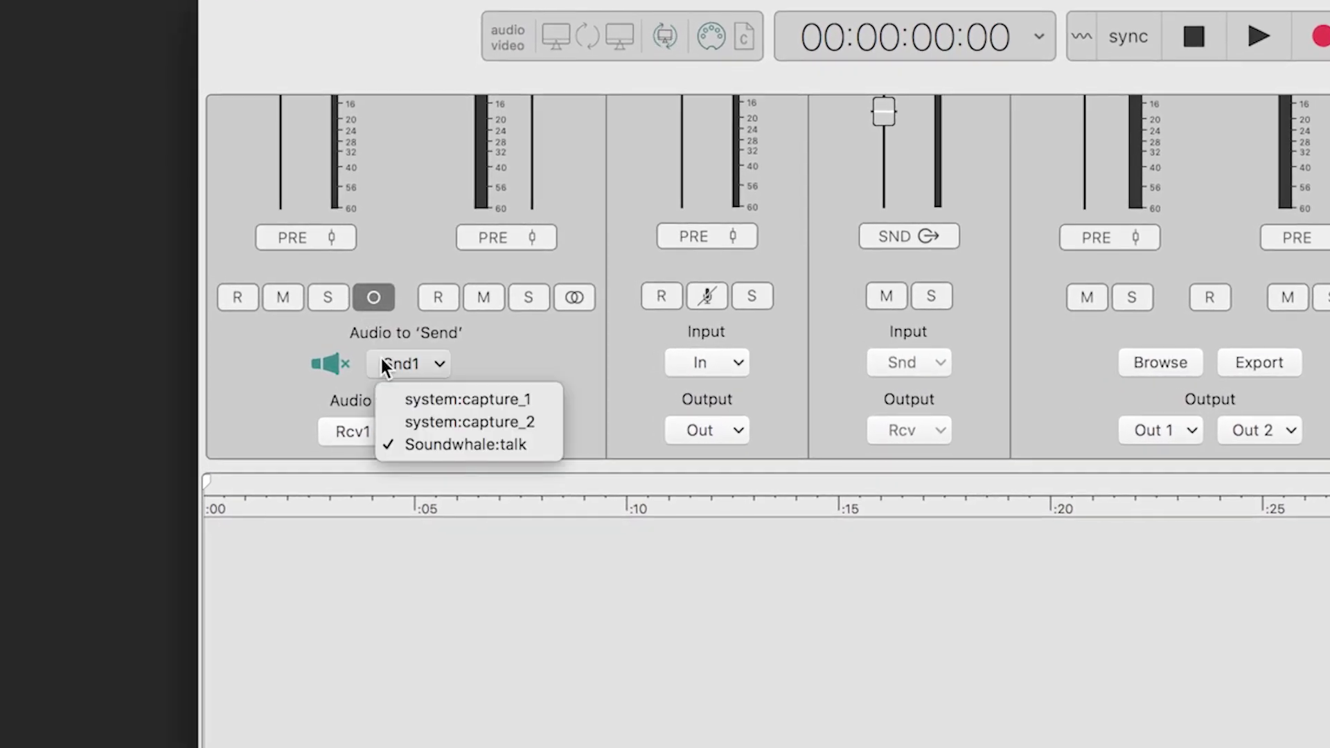
{"action": "left_click", "coordinate": [406, 399]}
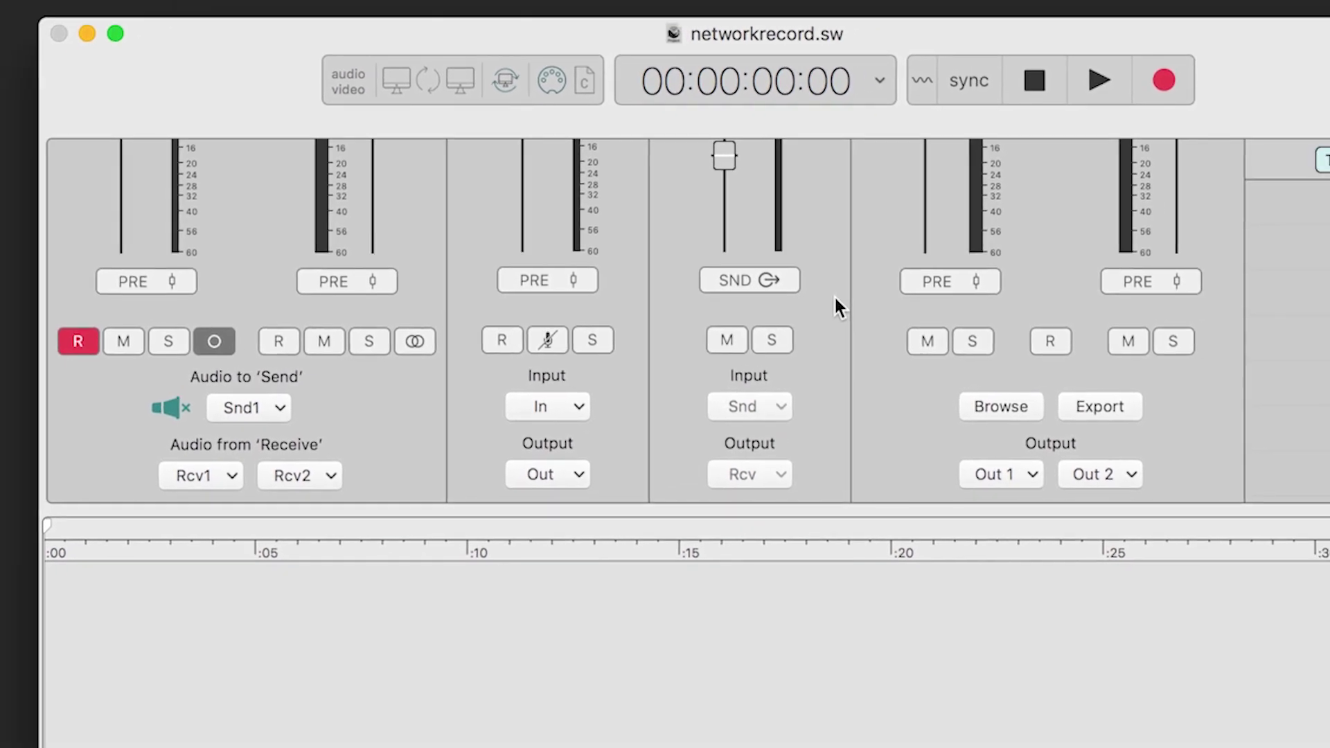
Set recording to latch mode, switch sync from local to network and enable it.
{"action": "scroll", "coordinate": [1005, 266], "scroll_direction": "up", "scroll_amount": 5}
{"action": "right_click", "coordinate": [874, 168]}
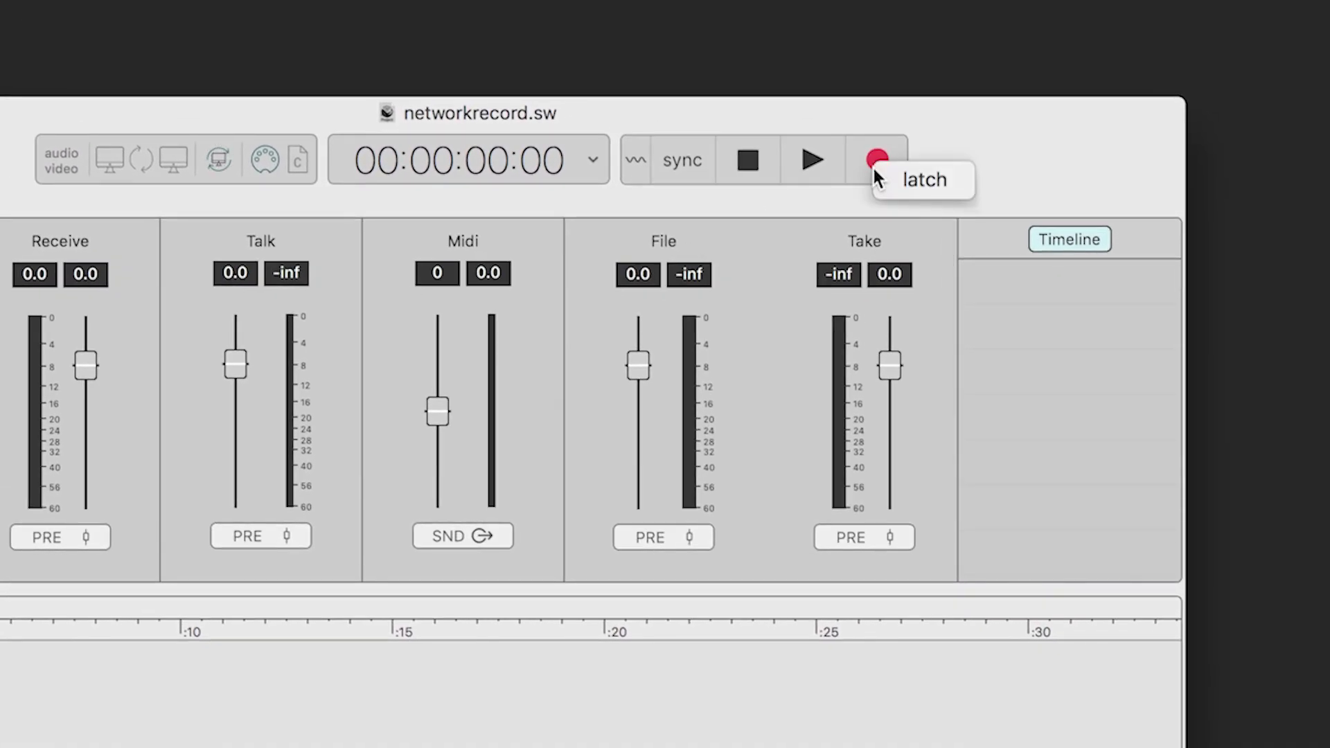
{"action": "left_click", "coordinate": [889, 178]}
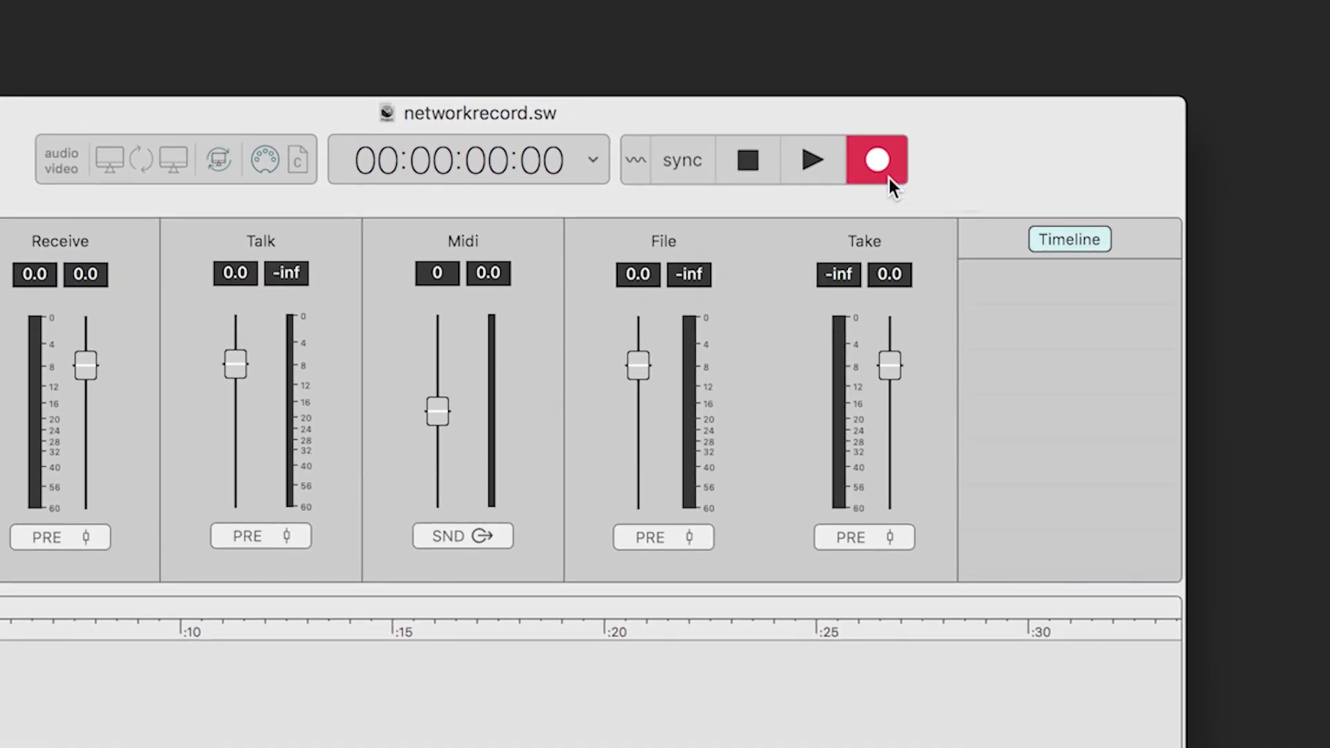
{"action": "left_click", "coordinate": [696, 165]}
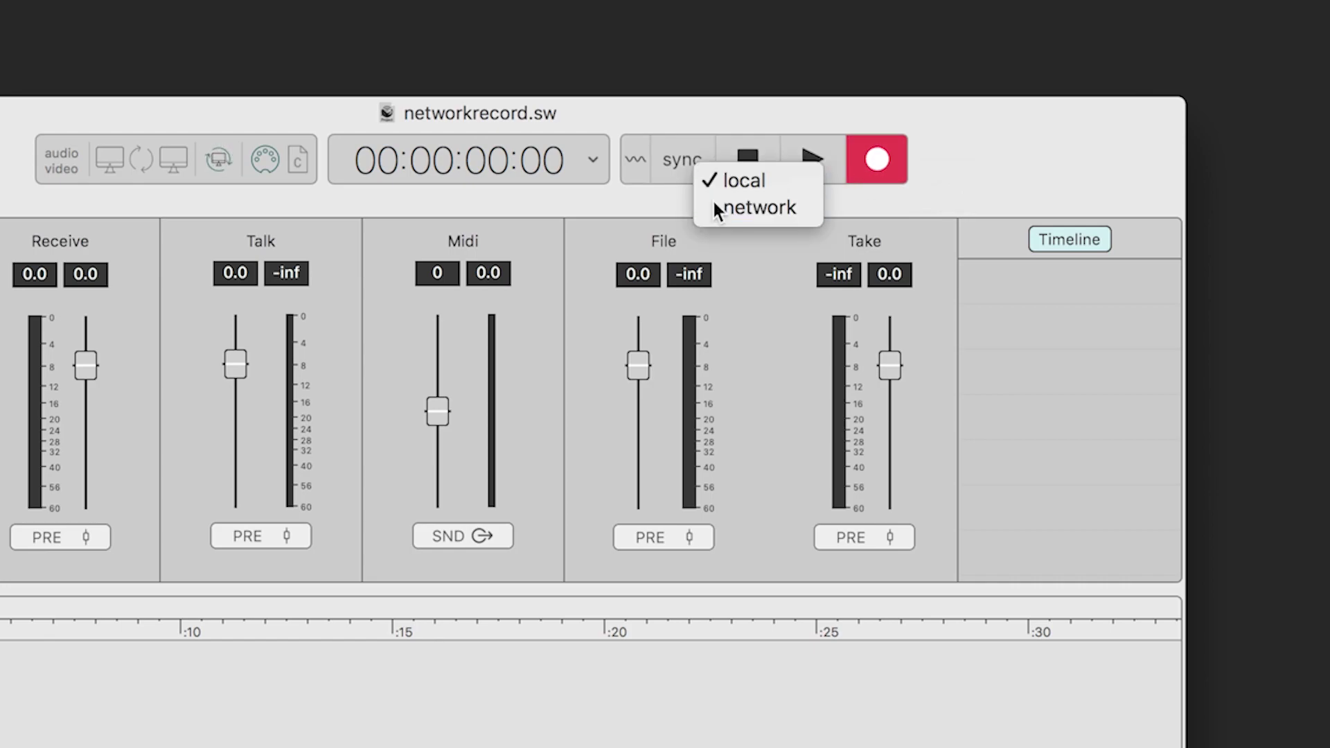
{"action": "left_click", "coordinate": [715, 205]}
{"action": "left_click", "coordinate": [685, 172]}
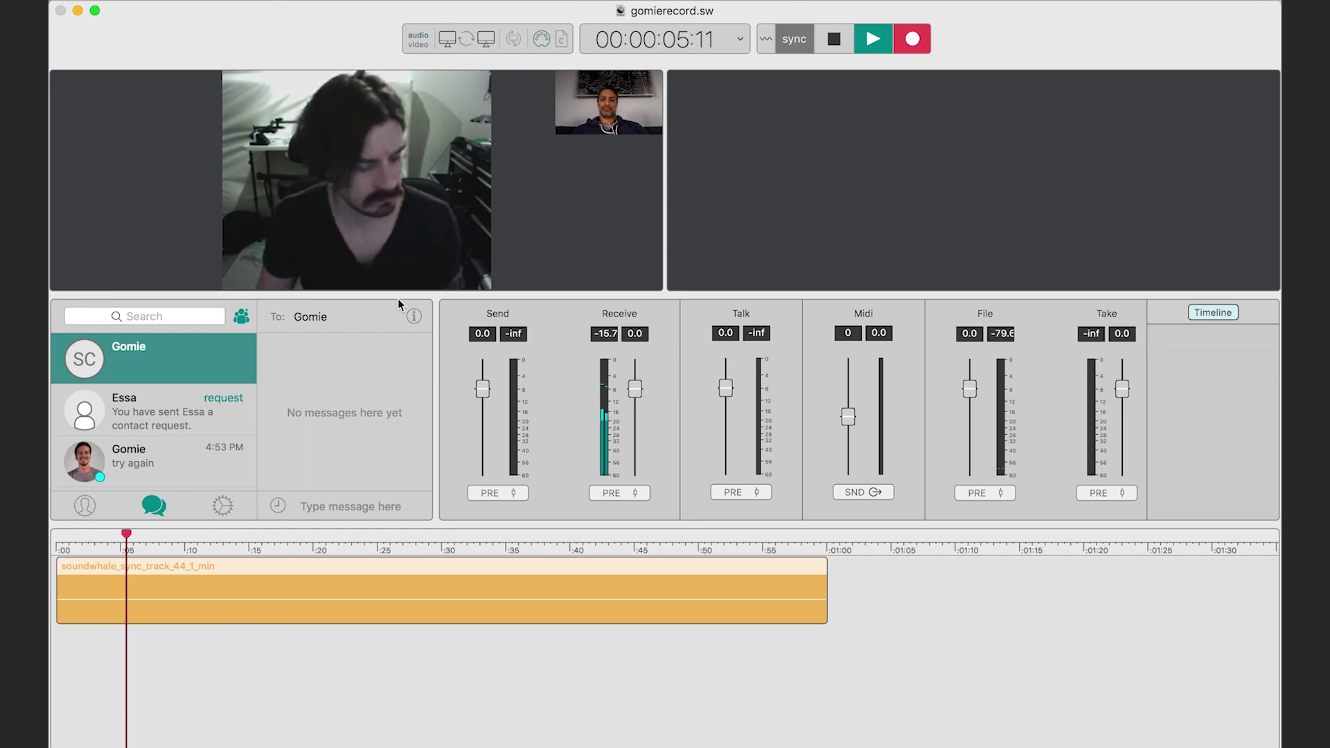
Stop the synced recording and select the new 17:02:49 take in the Timeline list.
{"action": "mouse_move", "coordinate": [351, 273]}
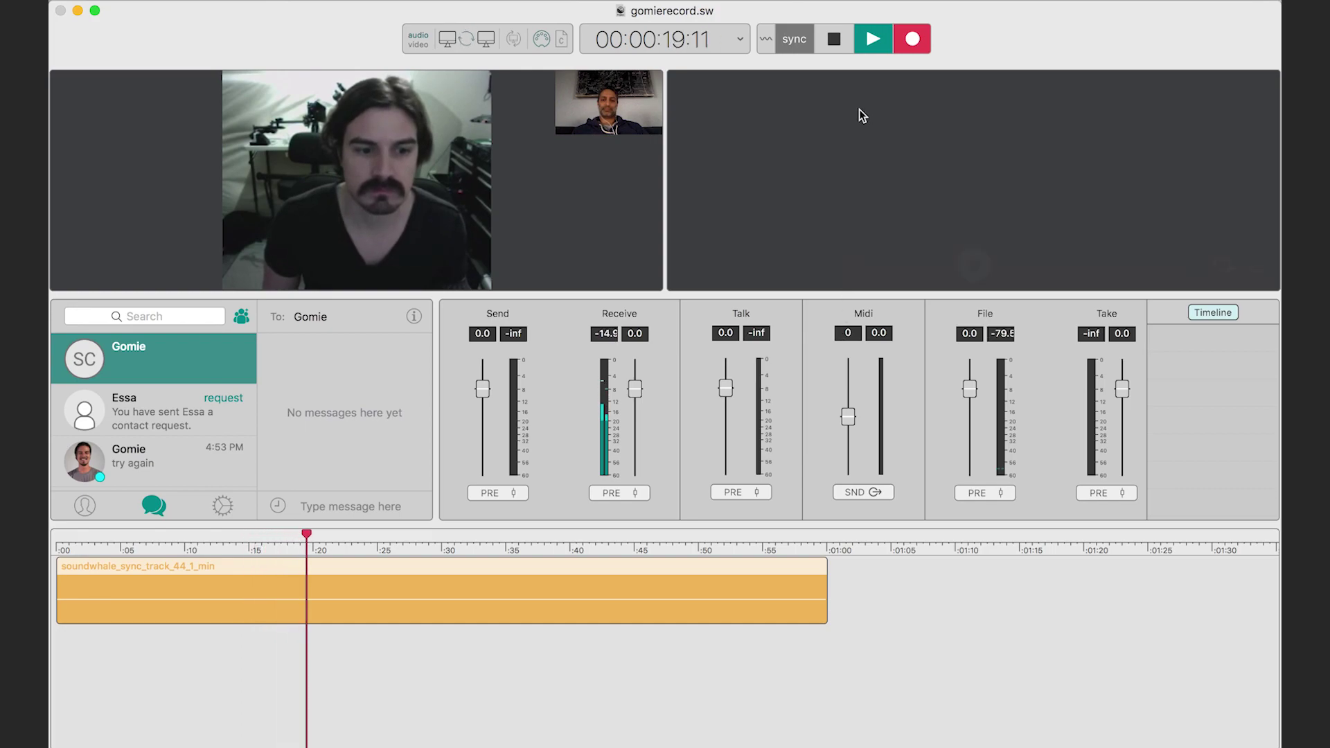
{"action": "left_click", "coordinate": [834, 41]}
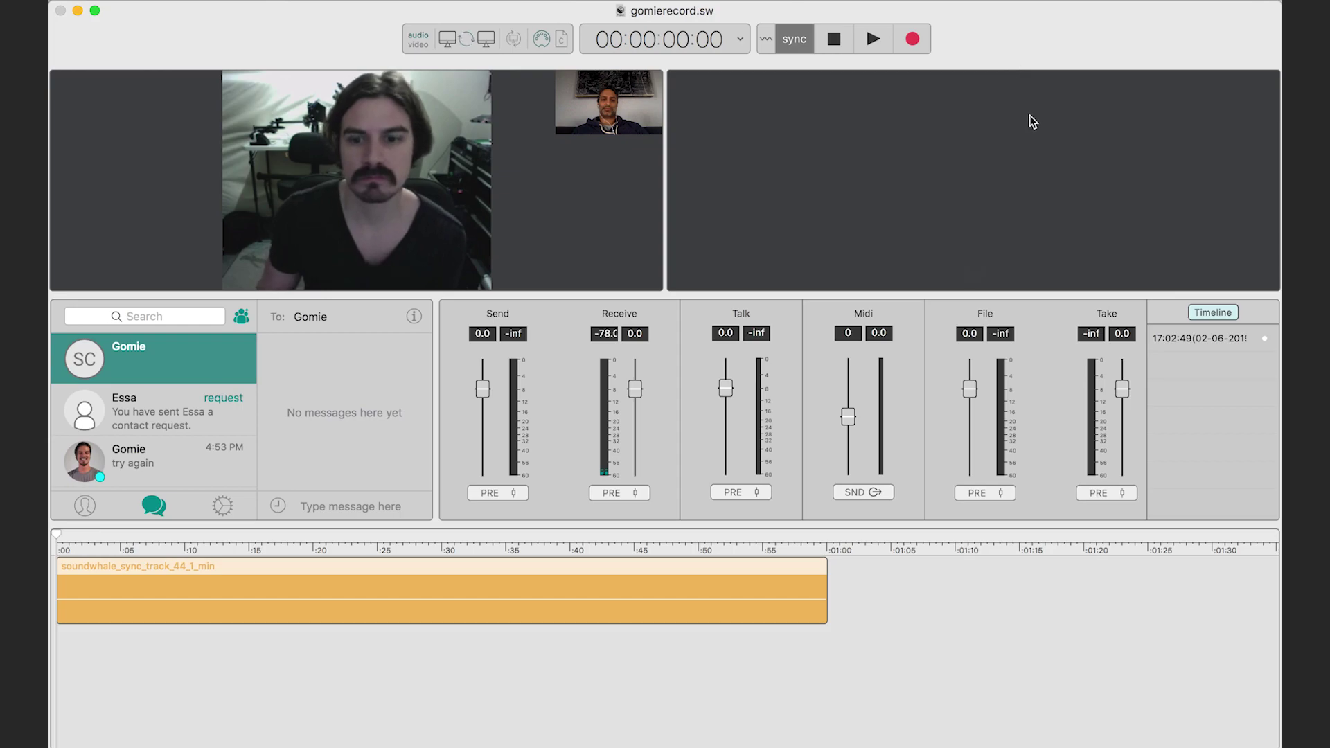
{"action": "left_click", "coordinate": [1163, 338]}
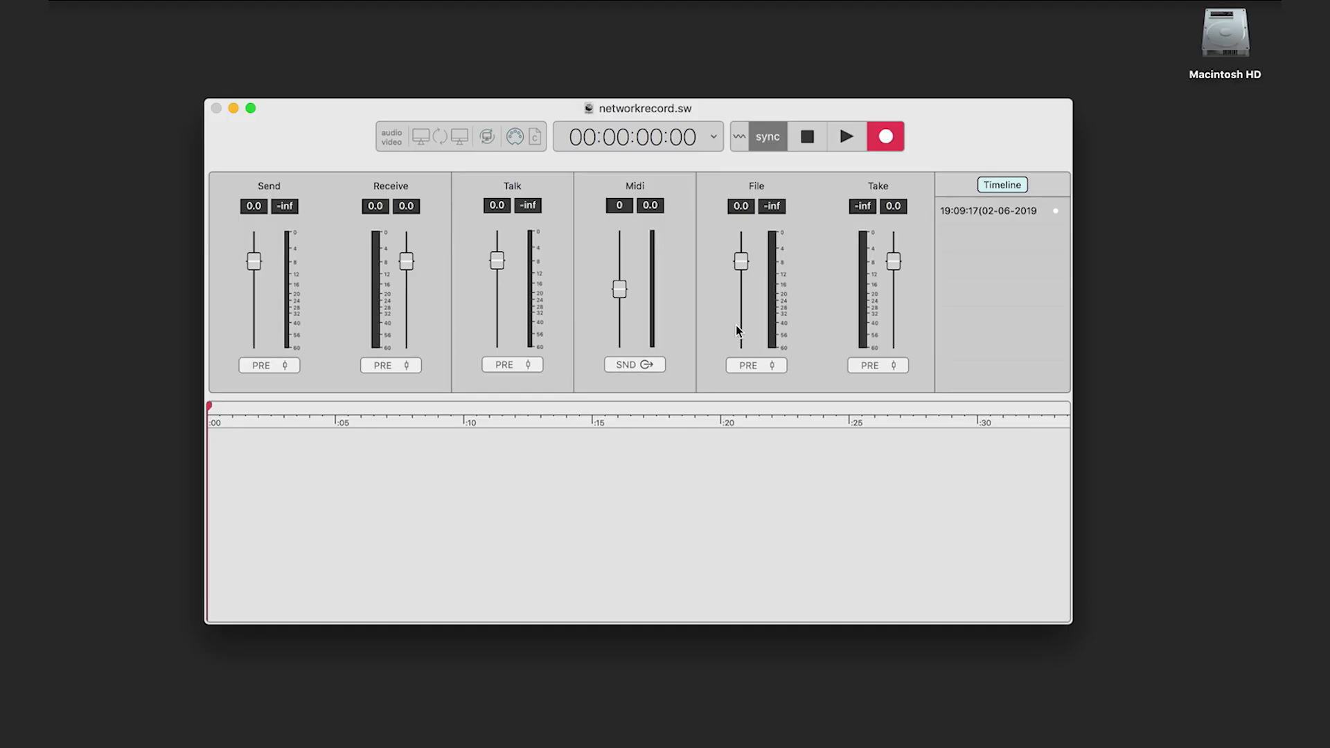
Load the 19:09:17 take from the networkrecord.sw Timeline list into the timeline.
{"action": "left_click", "coordinate": [959, 212]}
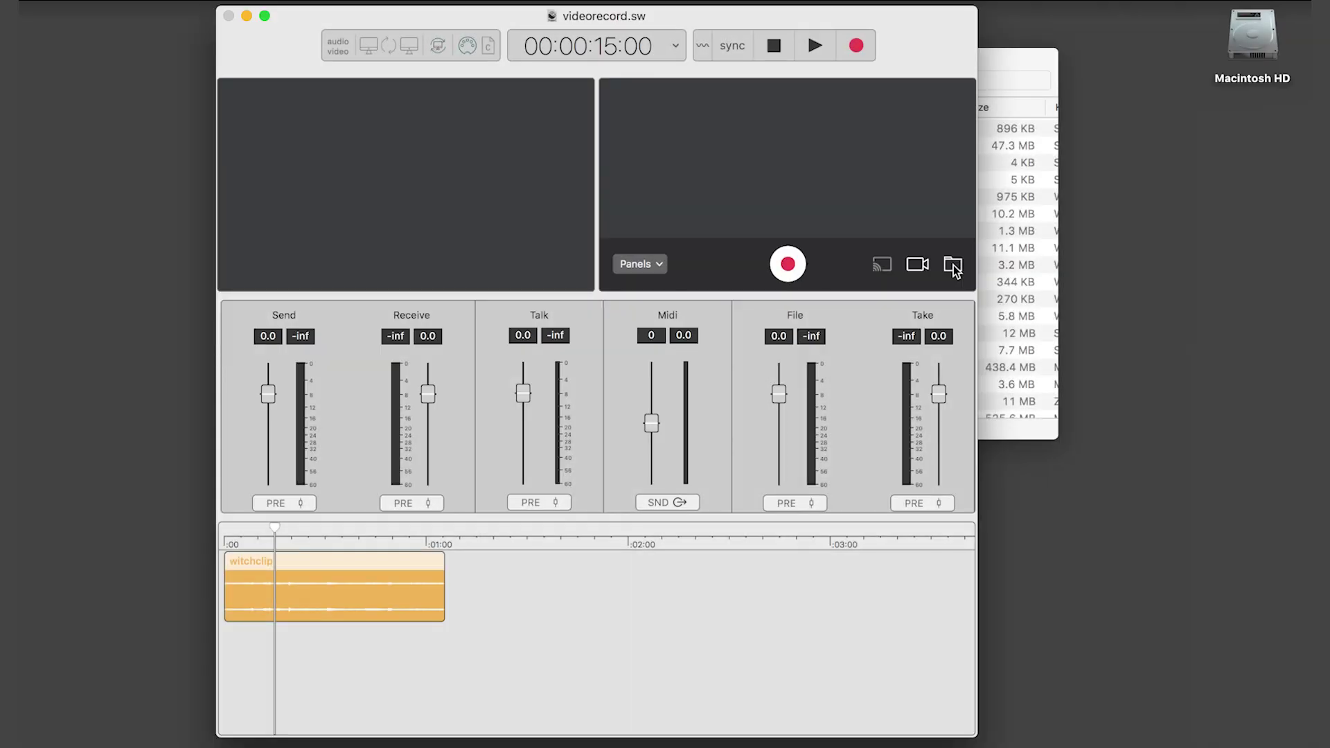
Import witchclip.mov as a video track and show the Player panel.
{"action": "left_click", "coordinate": [953, 267]}
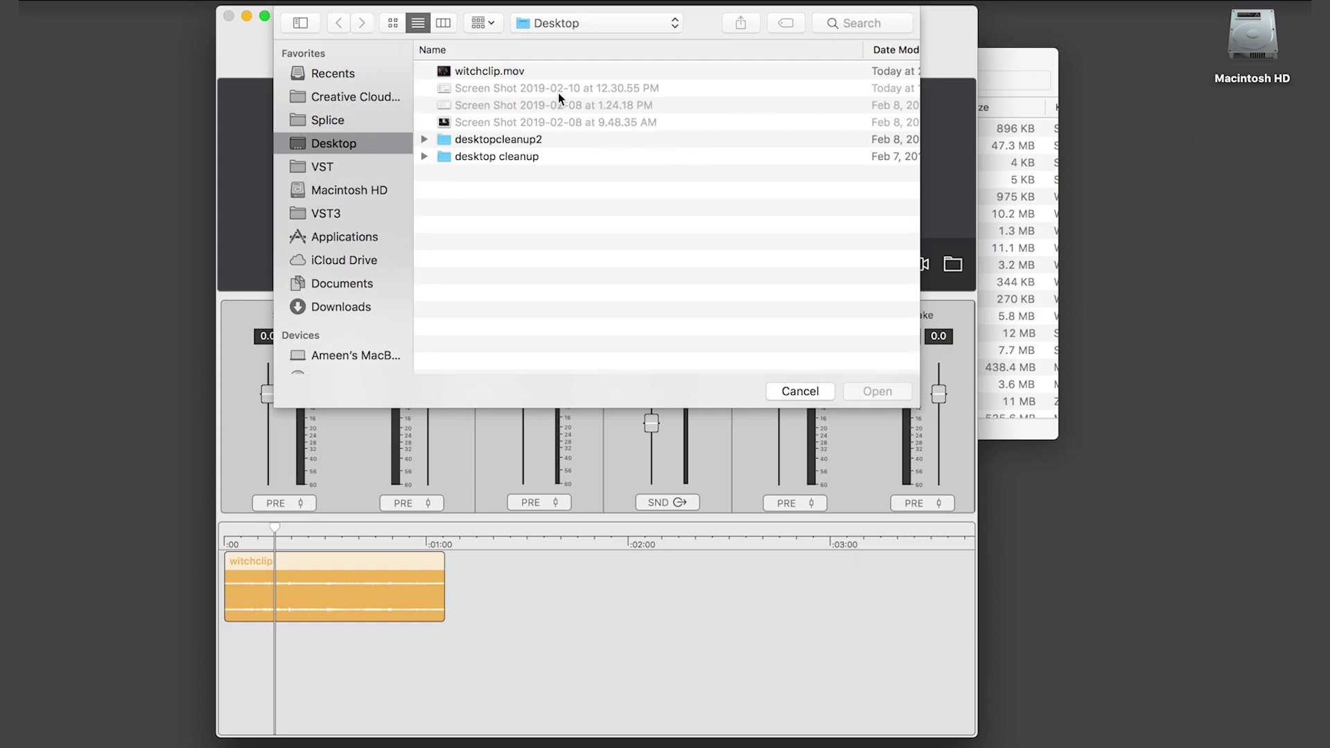
{"action": "key", "text": "Return"}
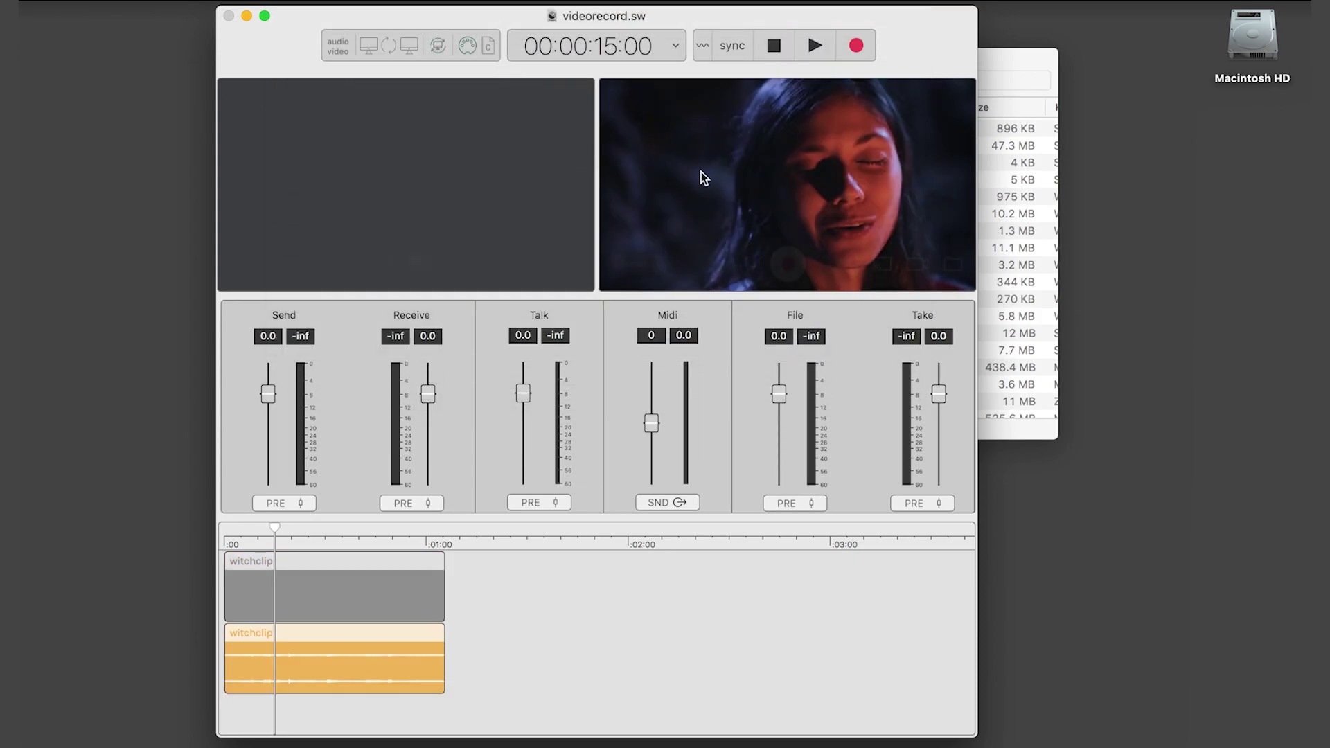
{"action": "left_click", "coordinate": [659, 257]}
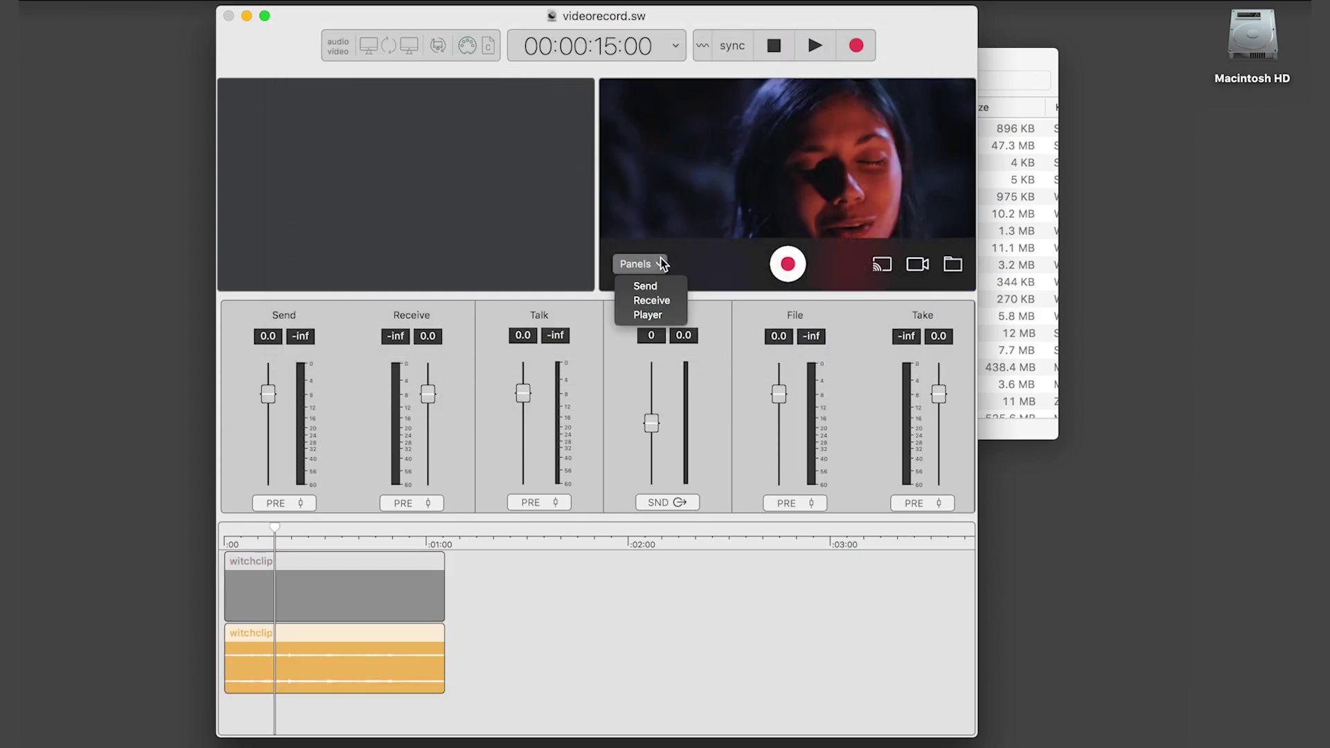
{"action": "left_click", "coordinate": [667, 314]}
Play the witchclip video from 00:00:15:00 to 00:00:19:06, then stop back at 00:00:15:00.
{"action": "mouse_move", "coordinate": [722, 205]}
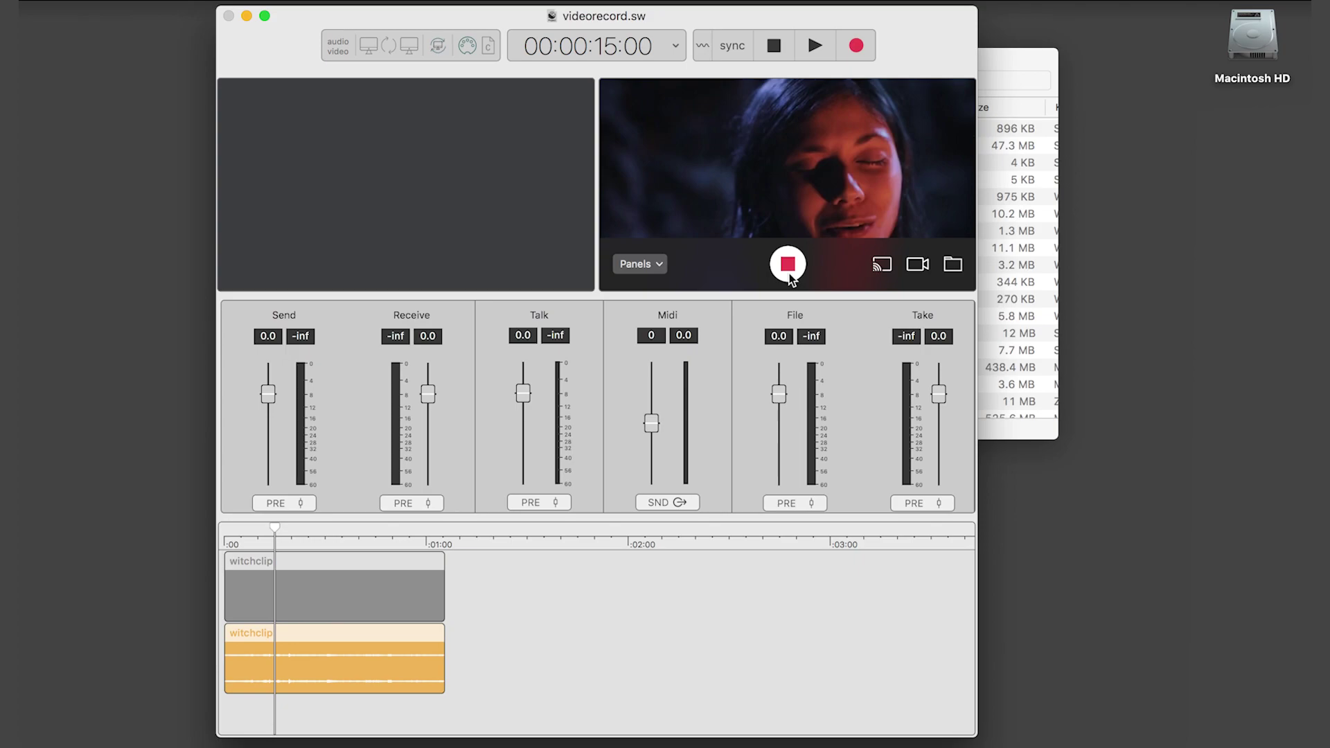
{"action": "left_click", "coordinate": [815, 45]}
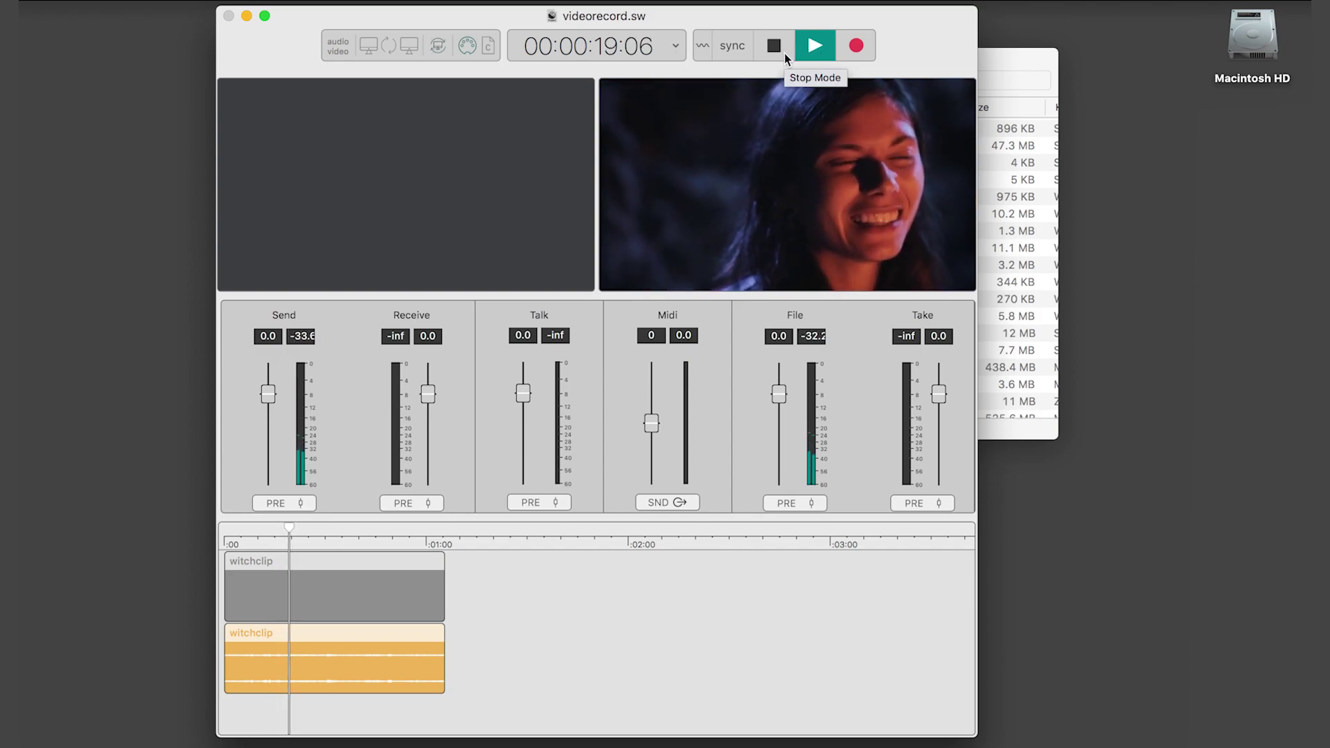
{"action": "left_click", "coordinate": [784, 53]}
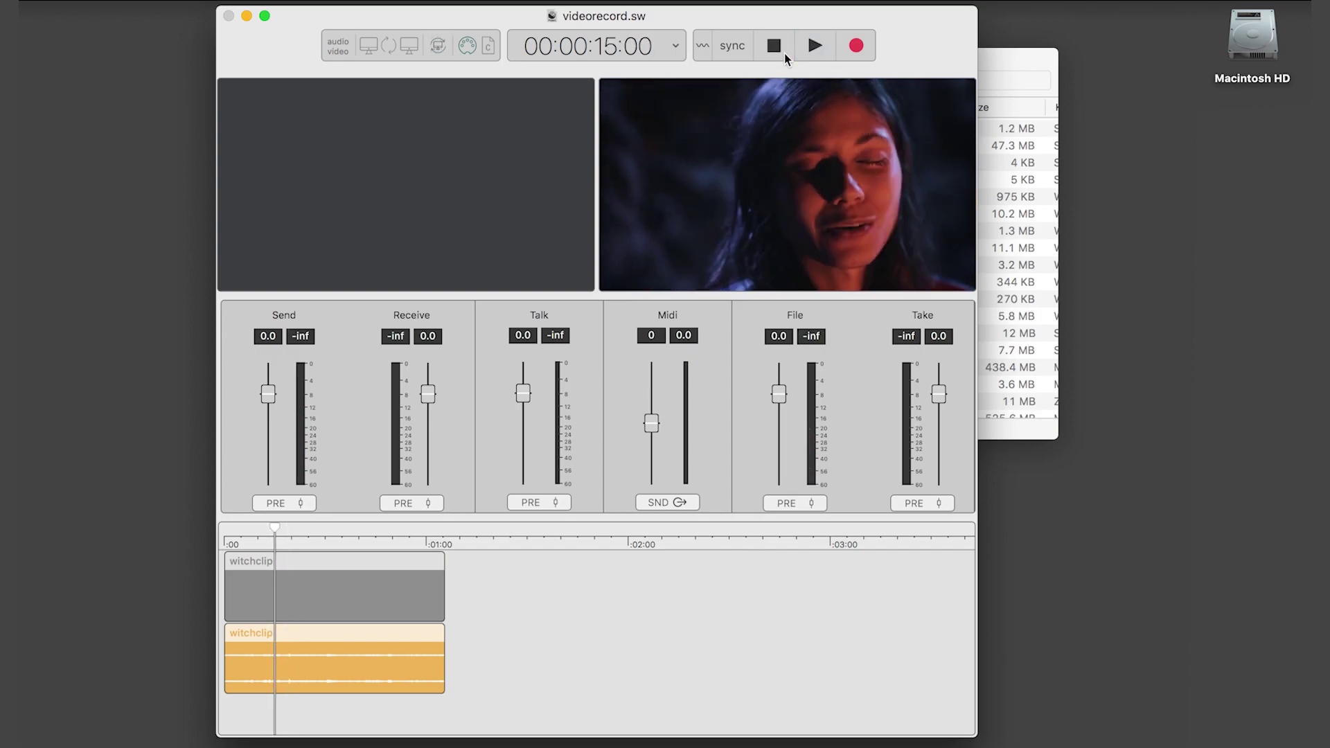
Show the videorecord.sw package contents from the audio_video window and select clip3.mp4 in VideoClips.
{"action": "left_click", "coordinate": [983, 56]}
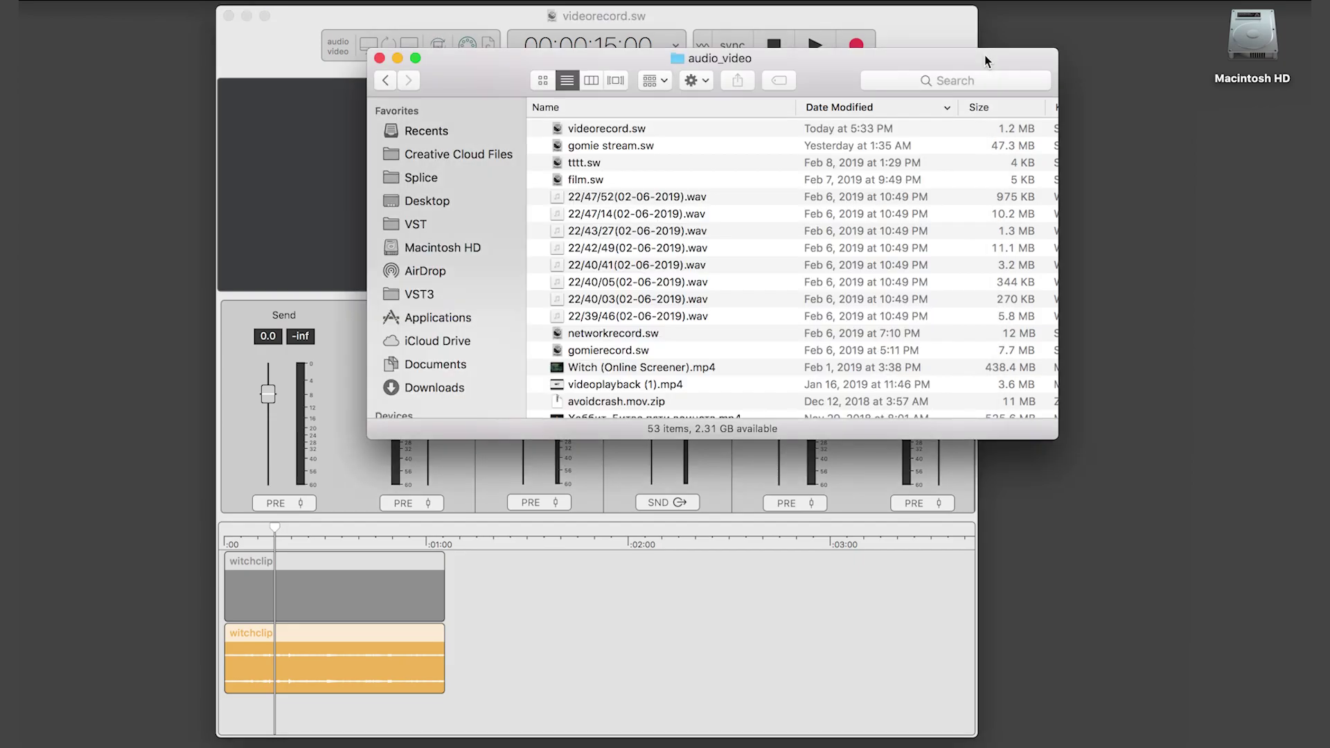
{"action": "left_click", "coordinate": [626, 125]}
{"action": "right_click", "coordinate": [627, 127]}
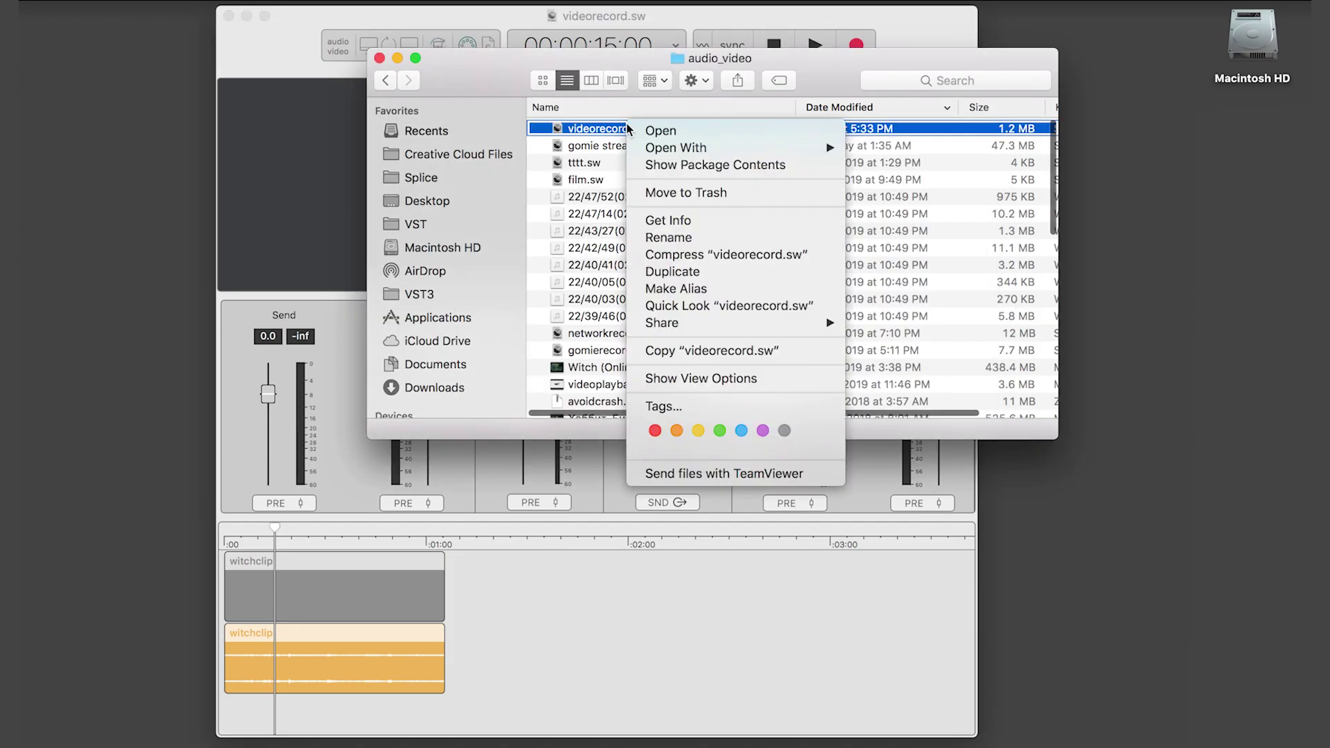
{"action": "left_click", "coordinate": [660, 167]}
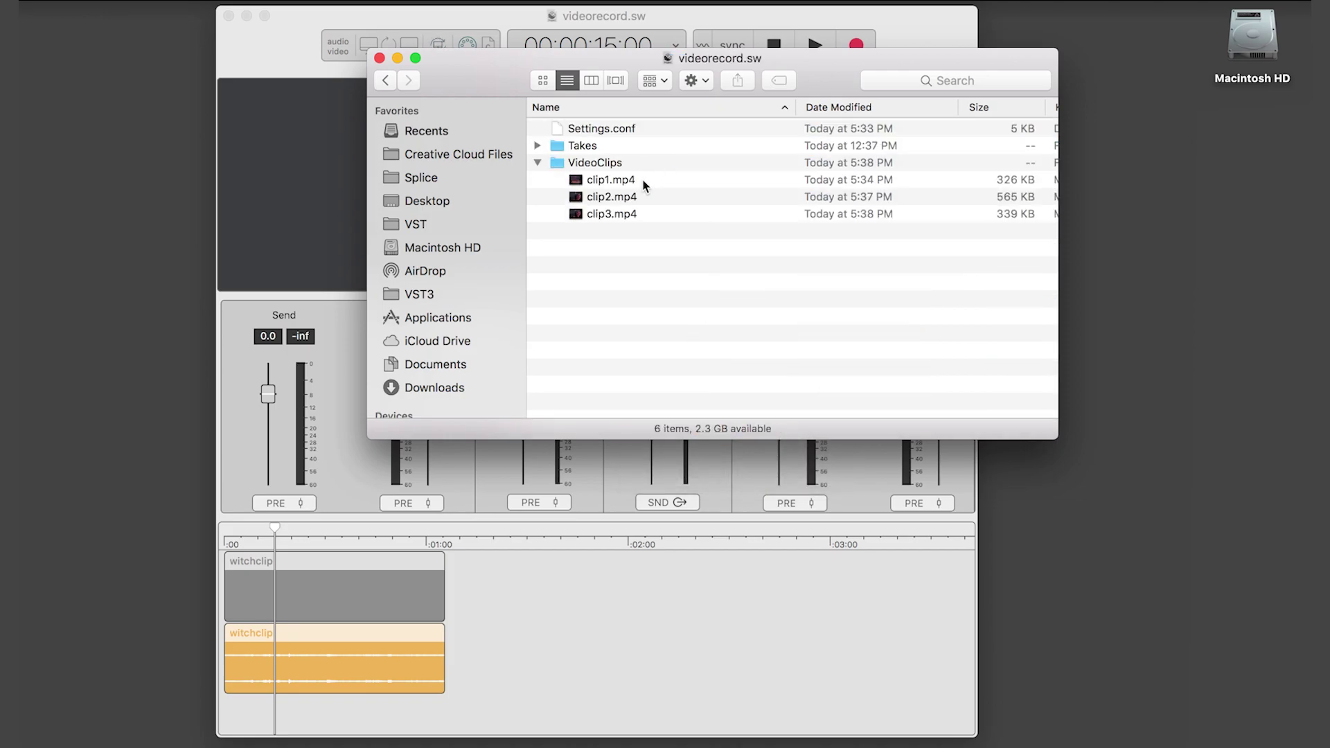
{"action": "left_click", "coordinate": [623, 217]}
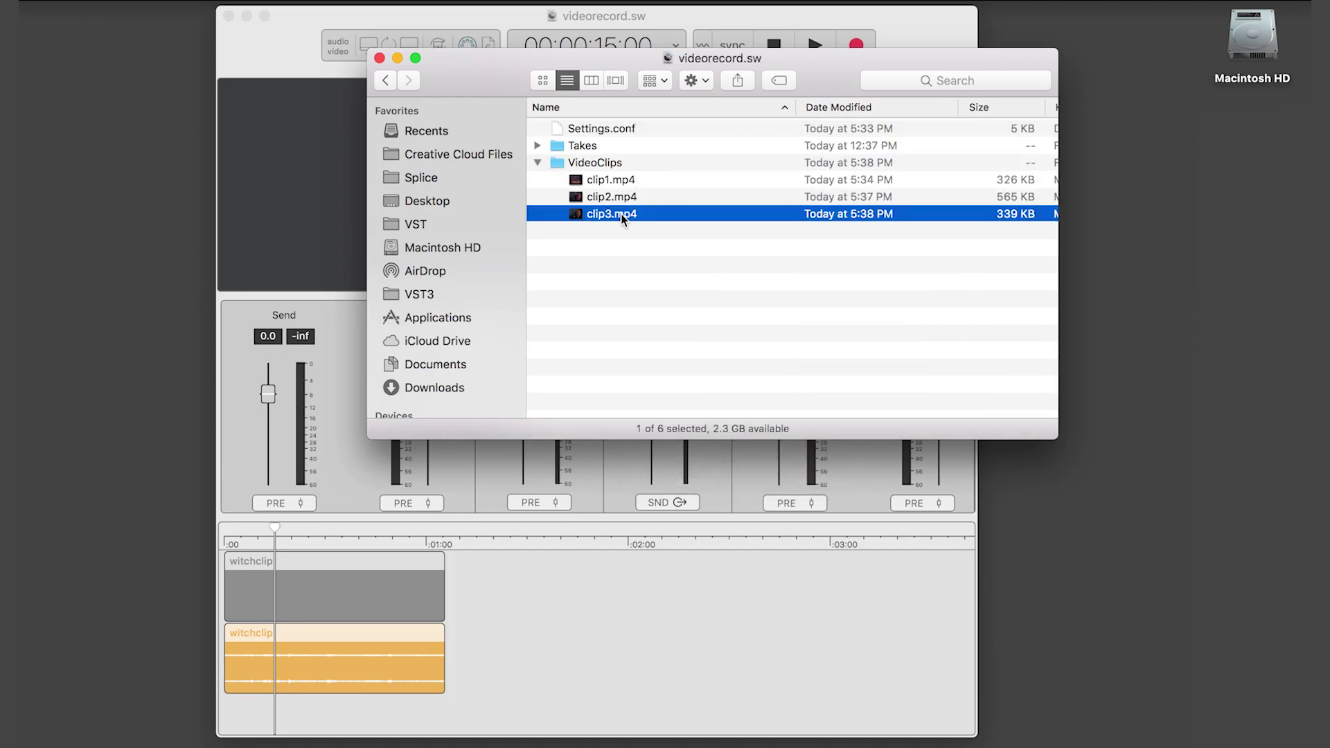